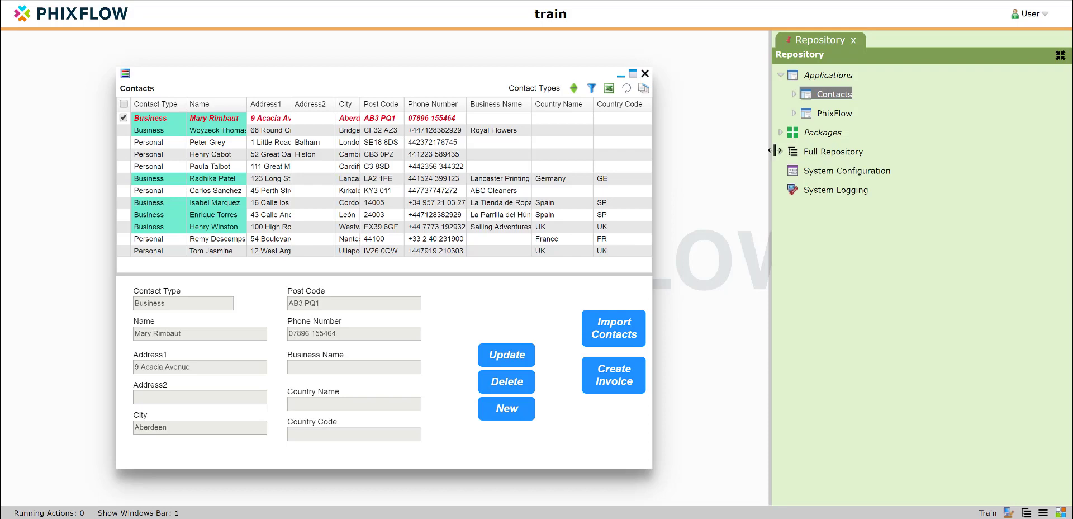
# Step: Turn off All Users Can View Application for the Contacts application and save it
pyautogui.doubleClick(823, 96)
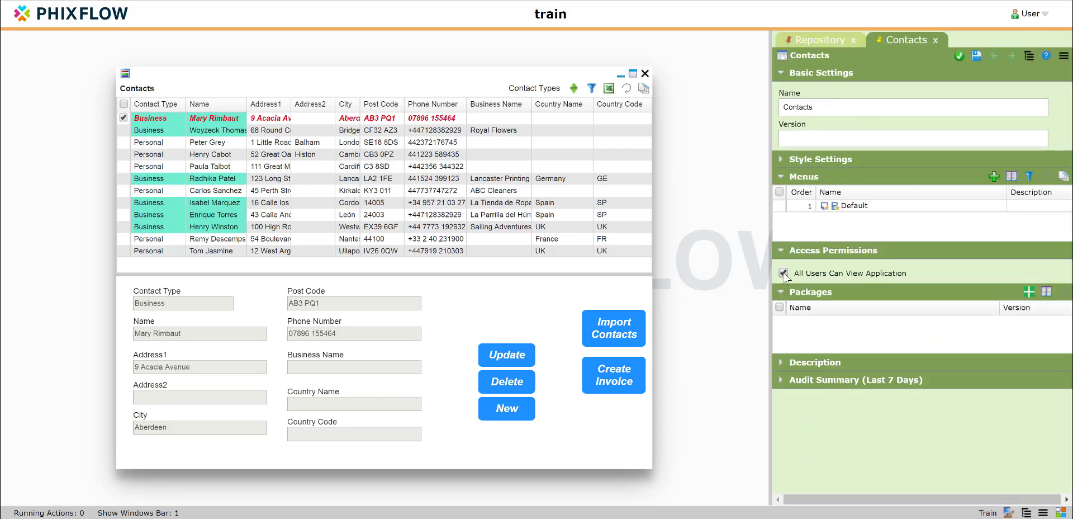
pyautogui.click(784, 273)
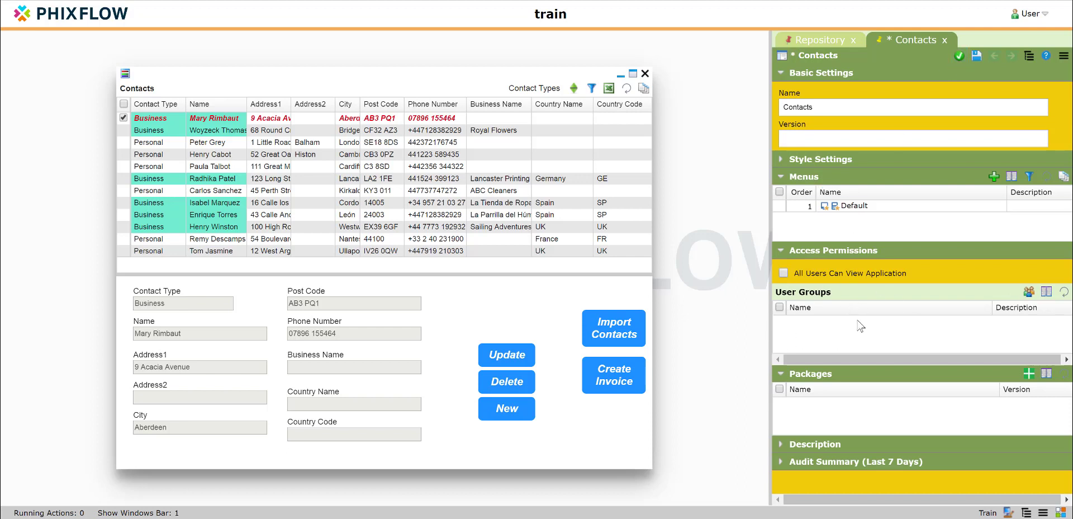
pyautogui.click(975, 57)
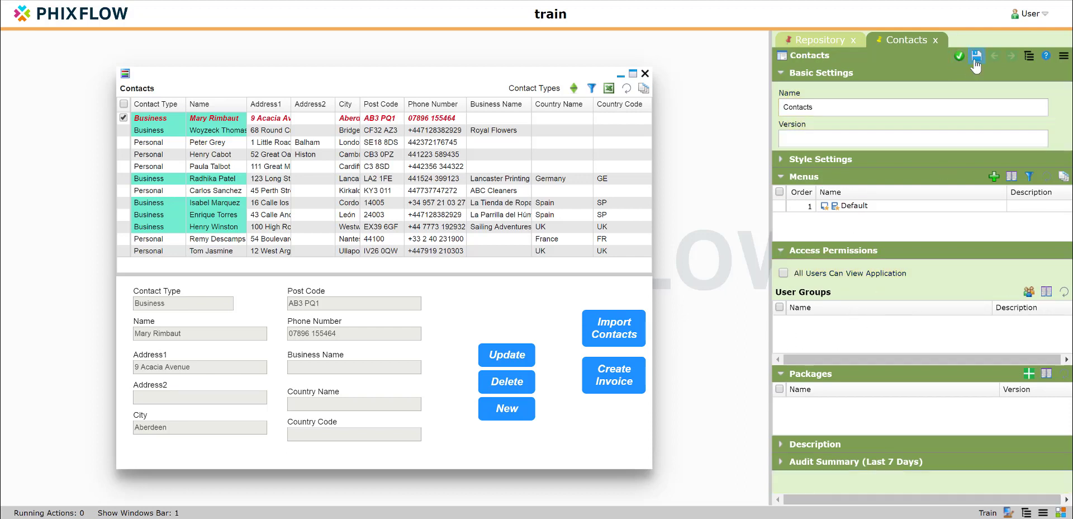
# Step: Start a new user record under Users in the Full Repository
pyautogui.click(825, 43)
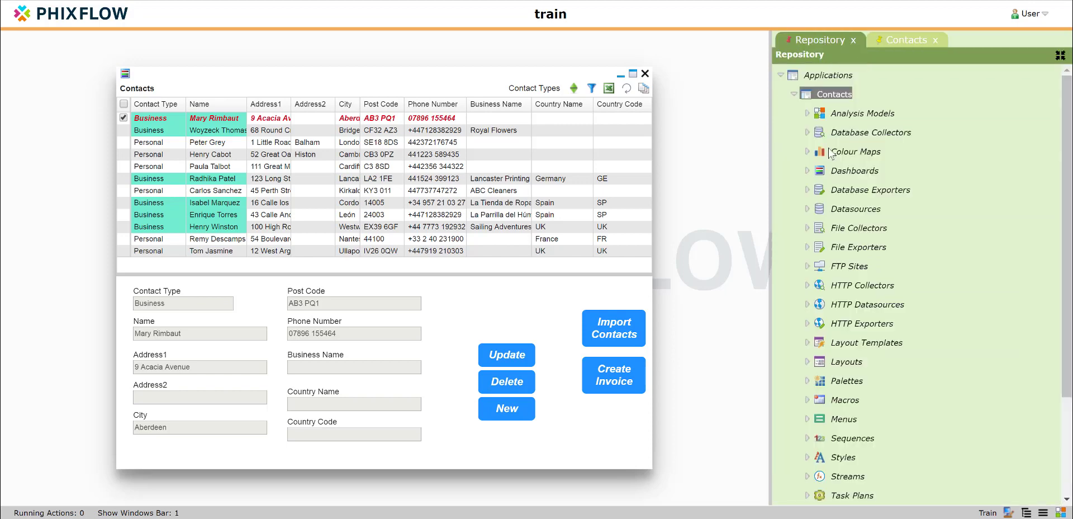
pyautogui.scroll(-3, 907, 337)
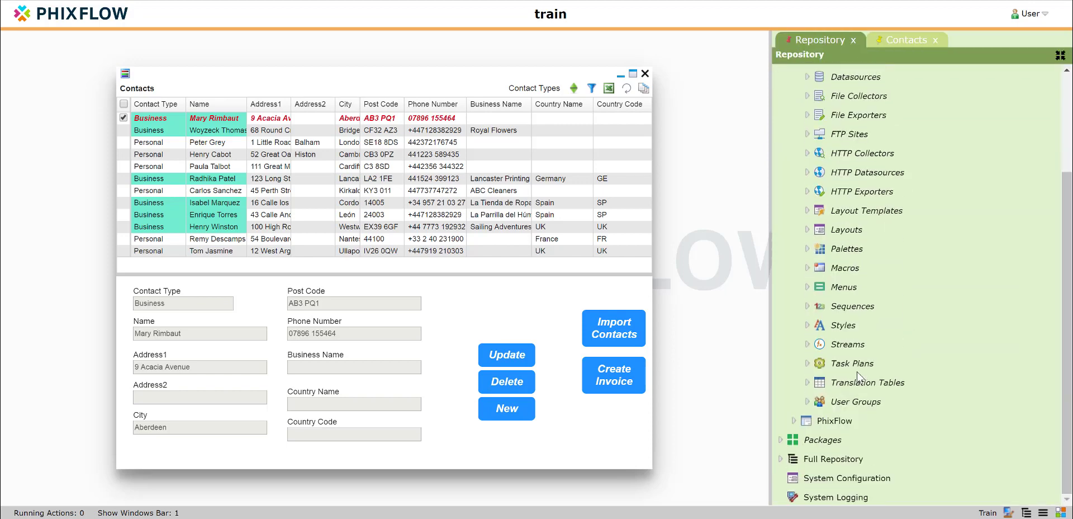
pyautogui.click(780, 459)
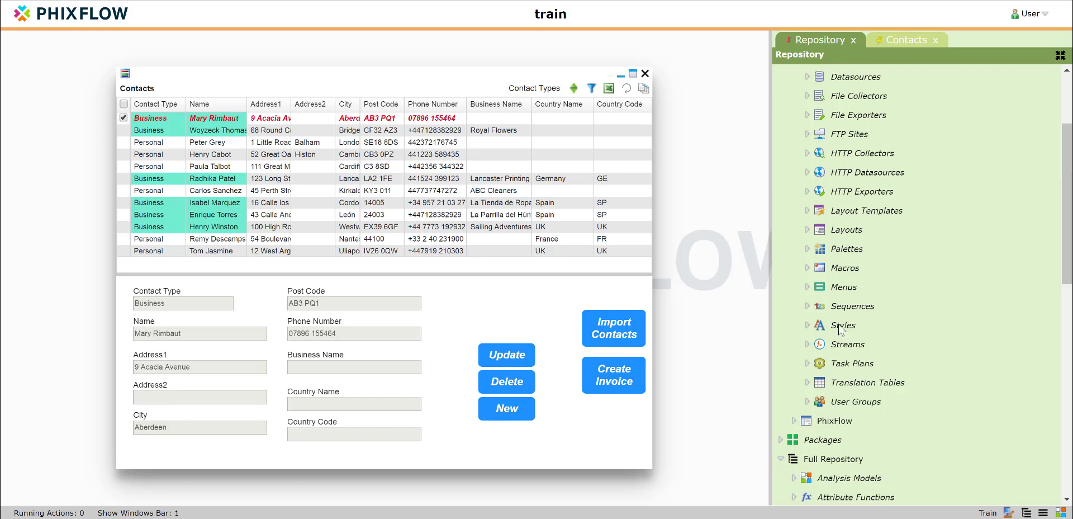
pyautogui.scroll(-5, 839, 324)
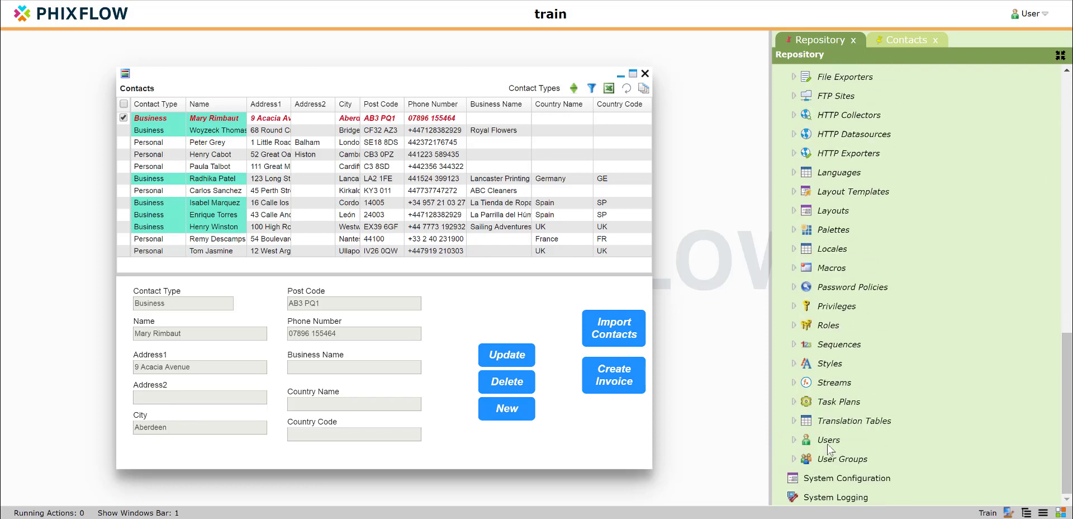
pyautogui.rightClick(829, 446)
pyautogui.click(846, 466)
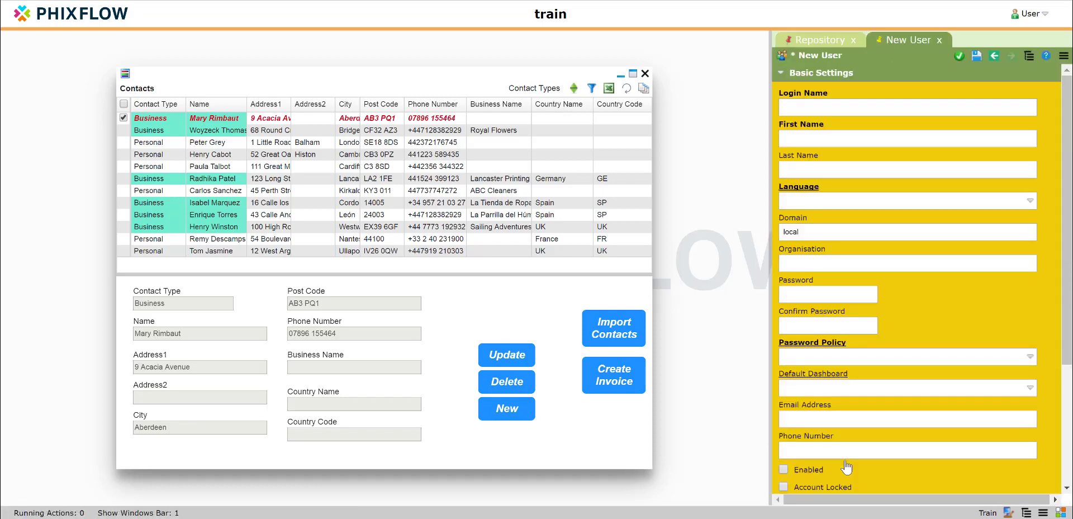
# Step: Set the new user's login name to testuser, first name Contact, last name User and language English (GB)
pyautogui.click(800, 111)
pyautogui.write('testuser')
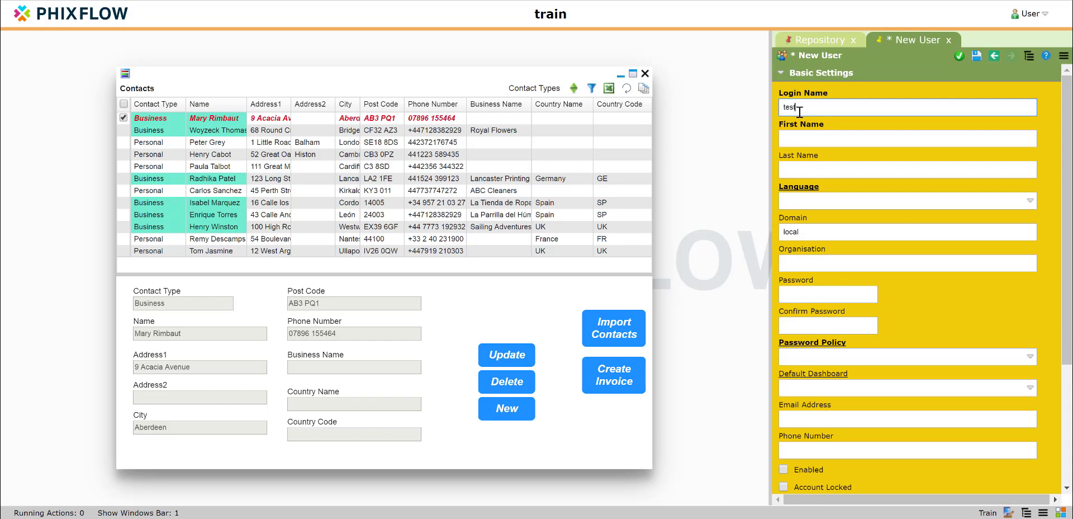
pyautogui.press('Tab')
pyautogui.write('Contact')
pyautogui.press('Tab')
pyautogui.write('User')
pyautogui.click(815, 201)
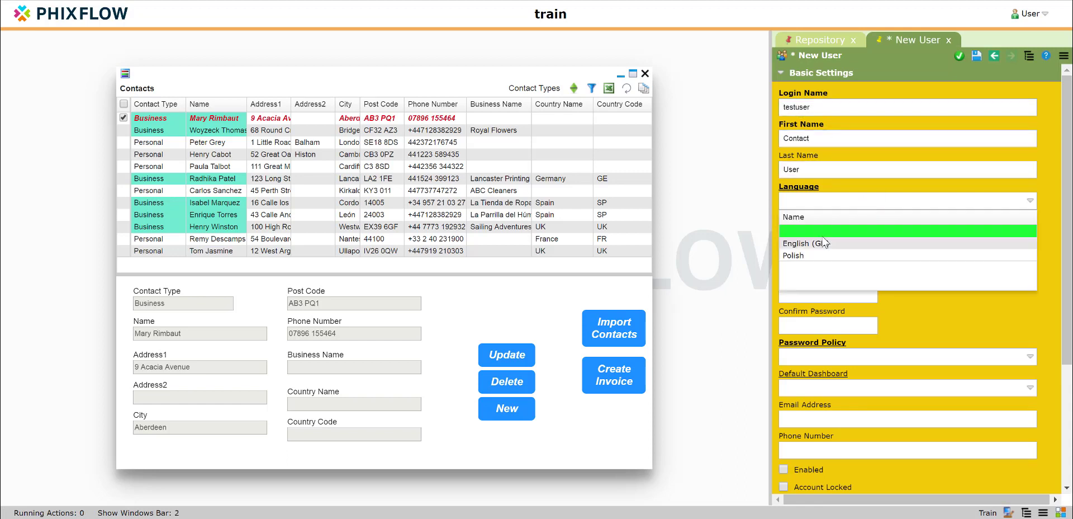
pyautogui.click(821, 246)
# Step: Enter the new user's password and repeat it in the confirmation field
pyautogui.click(812, 295)
pyautogui.write('•••••••')
pyautogui.press('Tab')
pyautogui.write('•••••••')
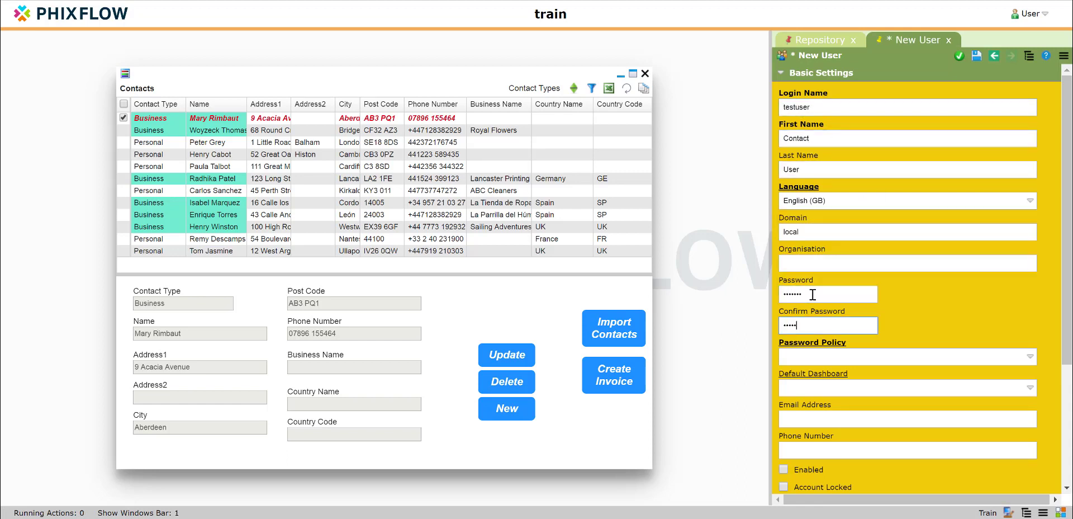
# Step: Set the password policy to Default, enable the account and save the new user
pyautogui.click(810, 357)
pyautogui.click(803, 393)
pyautogui.scroll(-3, 803, 384)
pyautogui.click(783, 294)
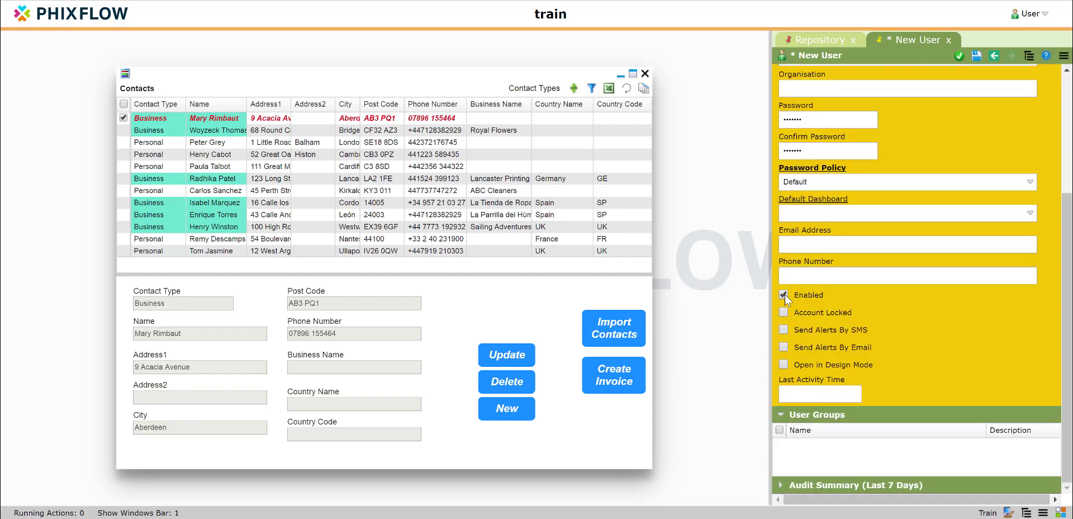
pyautogui.click(976, 56)
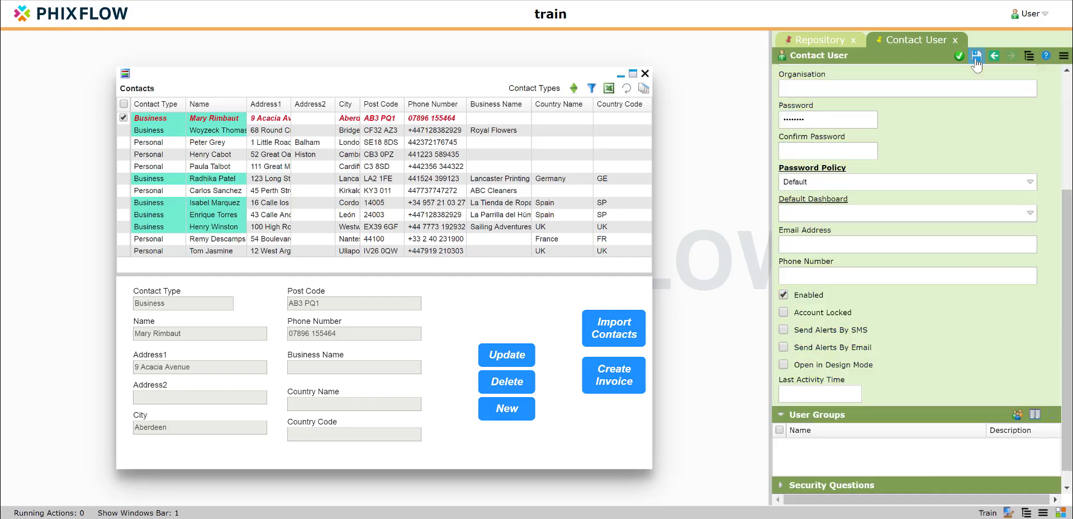
# Step: Add the App User group to the new user's User Groups and close the group list
pyautogui.click(1017, 414)
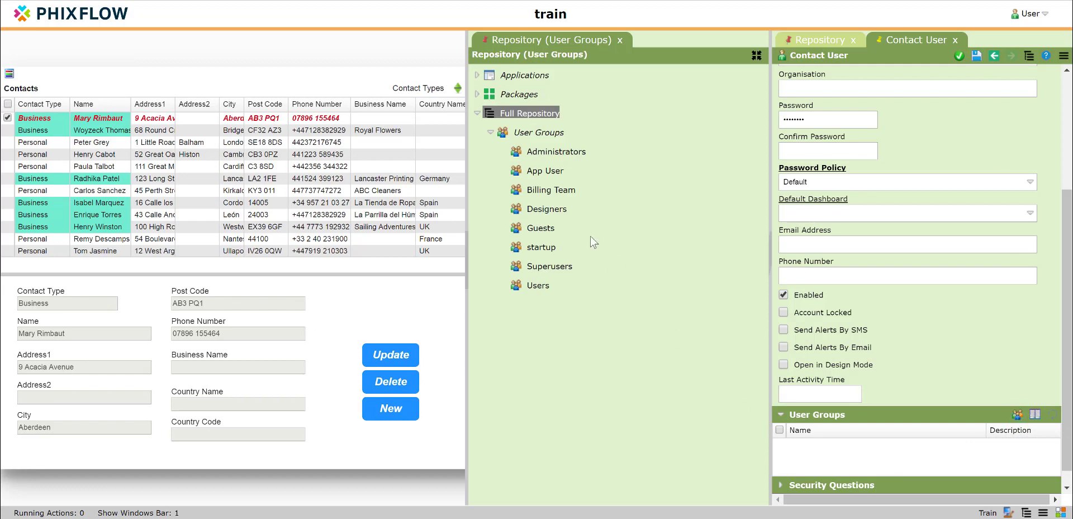
pyautogui.moveTo(537, 171); pyautogui.dragTo(827, 437)
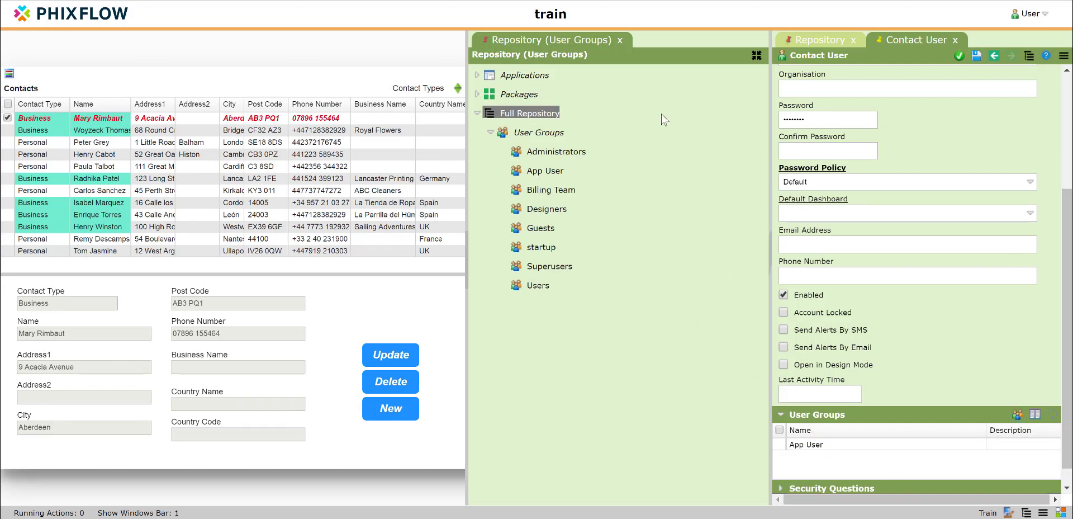
pyautogui.click(619, 40)
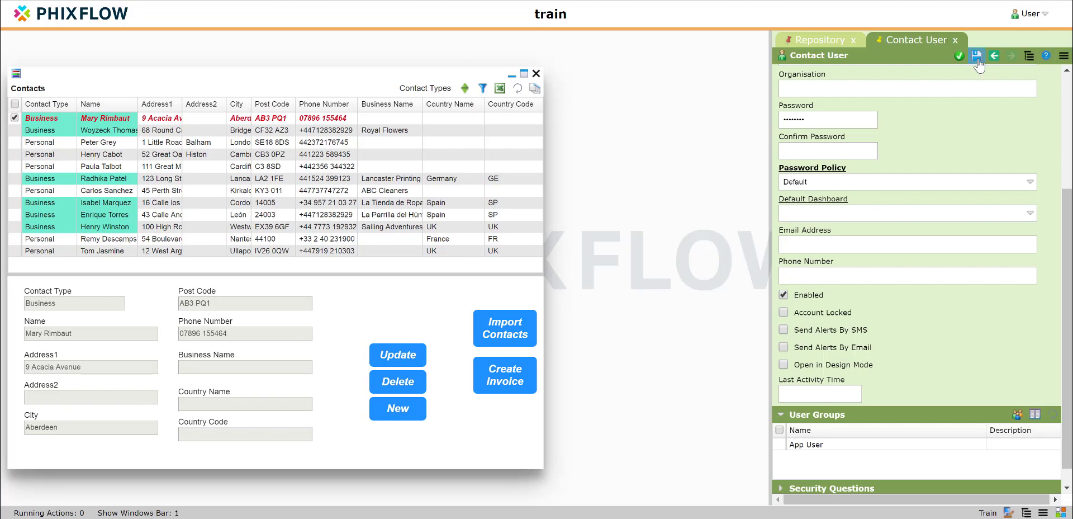
# Step: Log out of the current administrator session and confirm the logout
pyautogui.click(1029, 13)
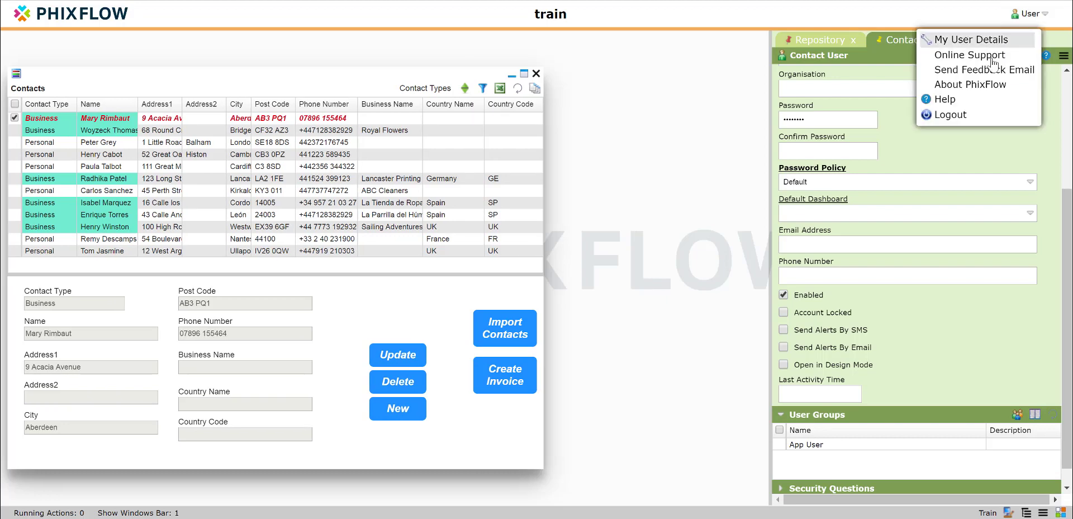
pyautogui.click(949, 125)
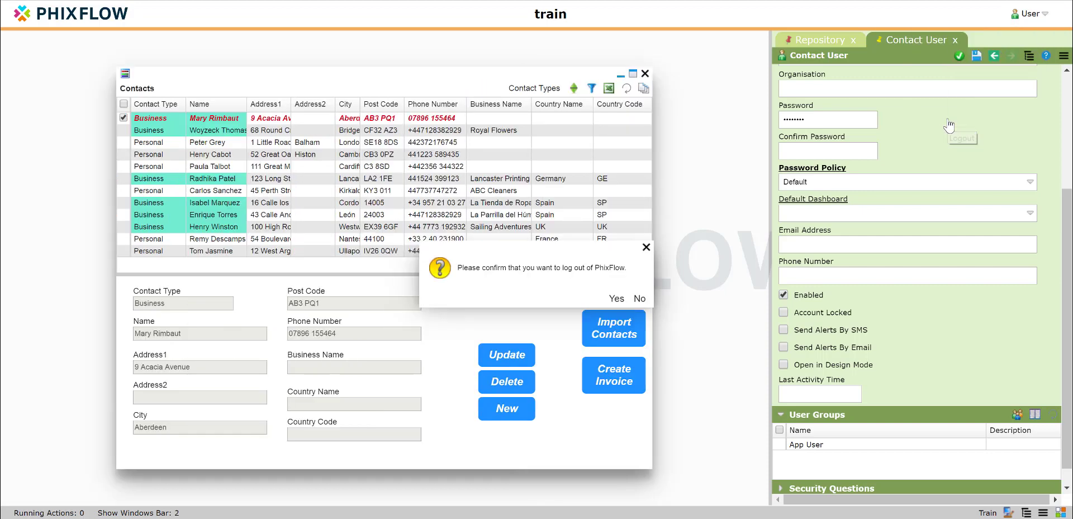
pyautogui.click(616, 302)
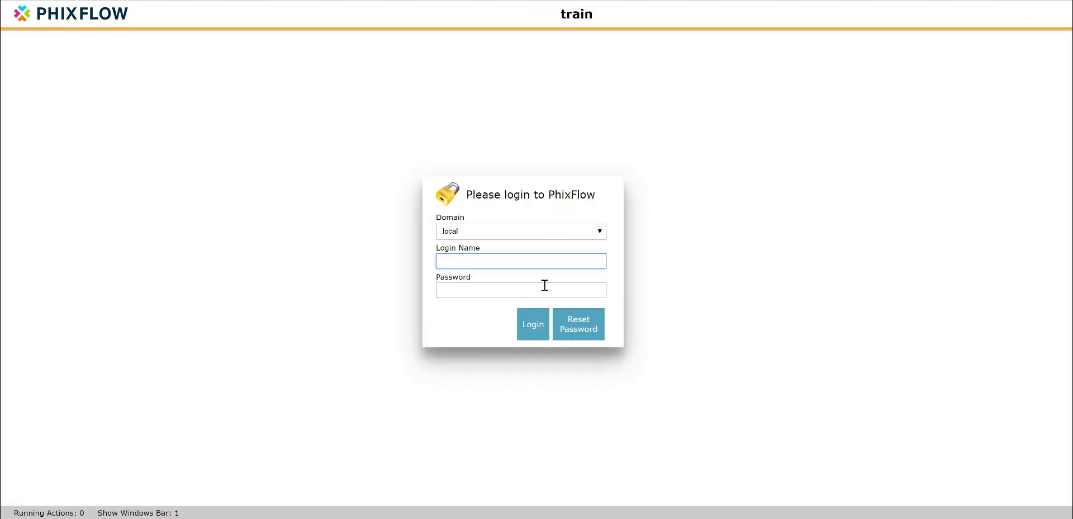
# Step: Log in as testuser on the local domain with the account password
pyautogui.write('testuser')
pyautogui.press('Tab')
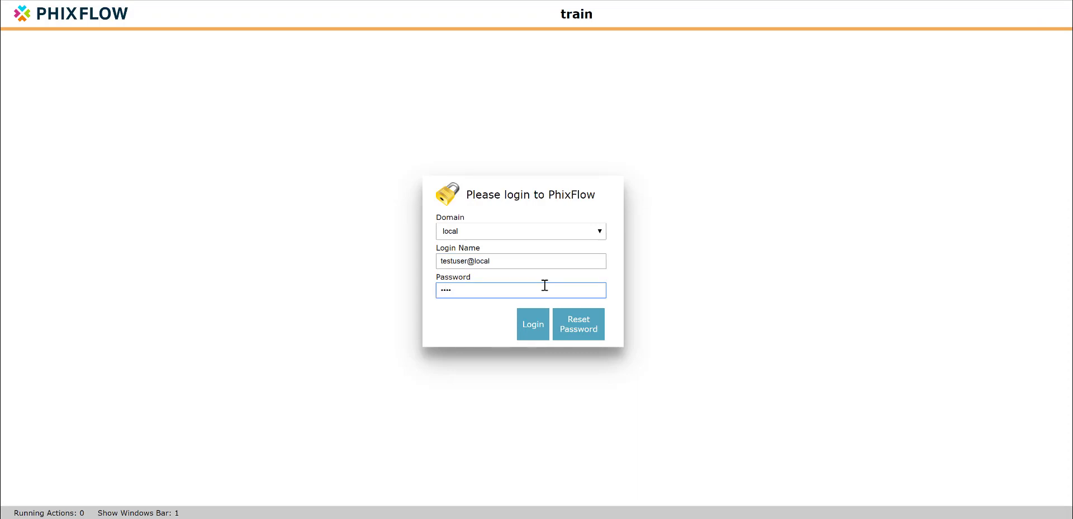
pyautogui.press('Return')
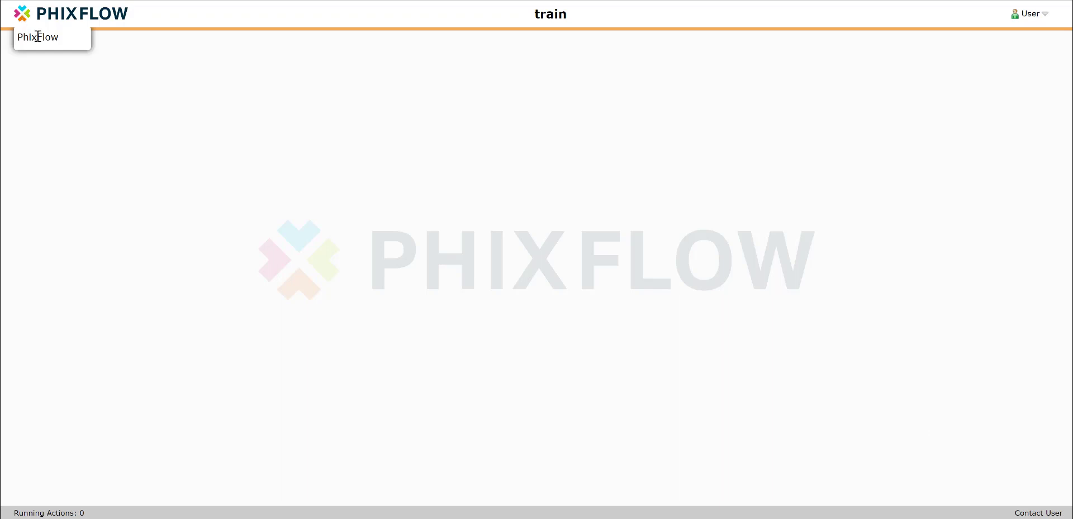
# Step: Log out of the testuser session and confirm the logout
pyautogui.click(1030, 14)
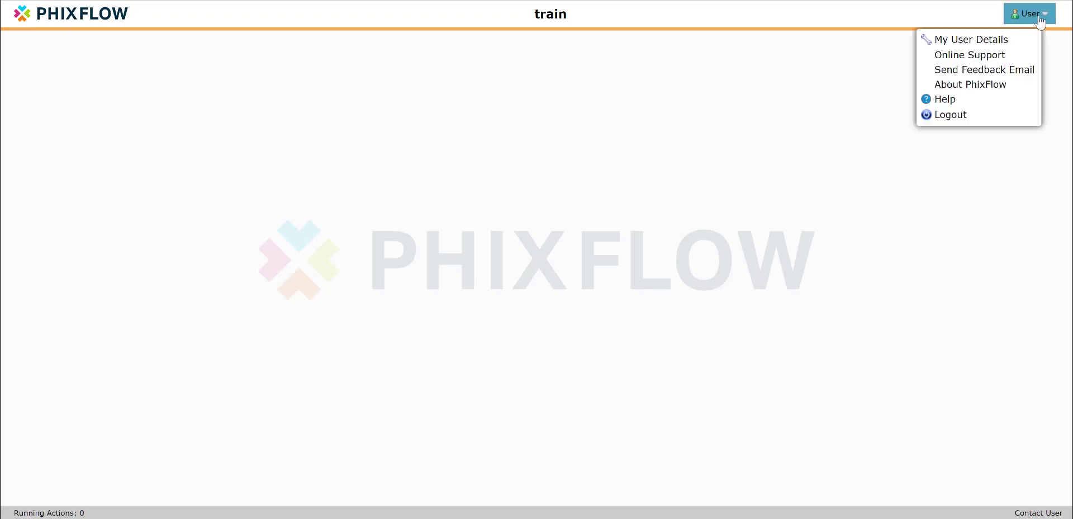
pyautogui.click(963, 116)
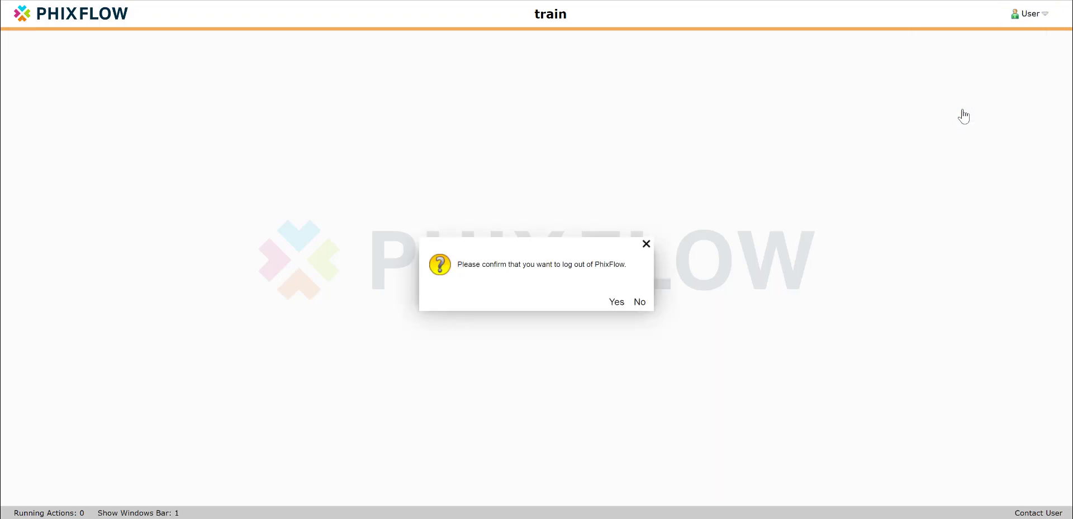
pyautogui.click(614, 303)
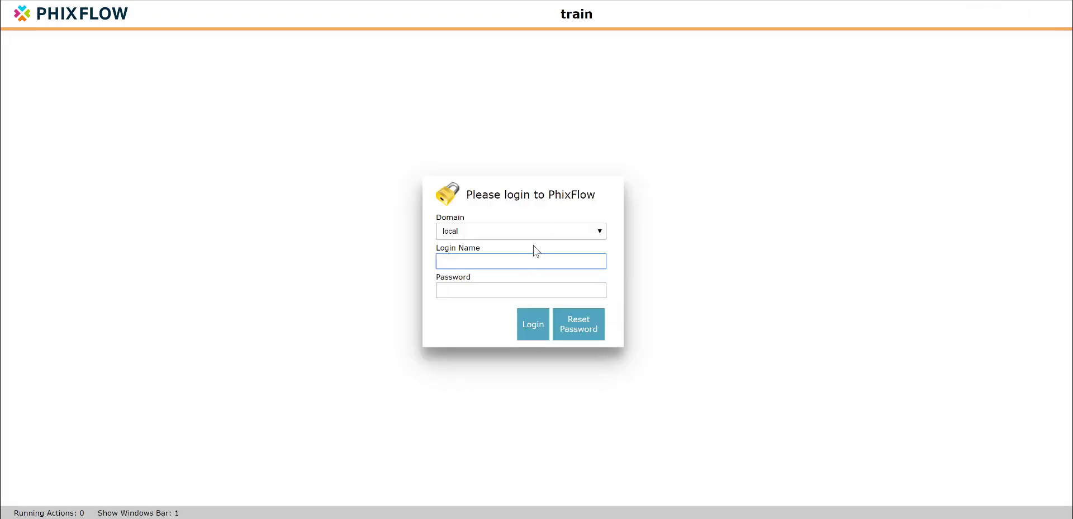
# Step: Log back in with the train account on the local domain, entering its password
pyautogui.write('train@local')
pyautogui.press('Tab')
pyautogui.write('••••••••••••••')
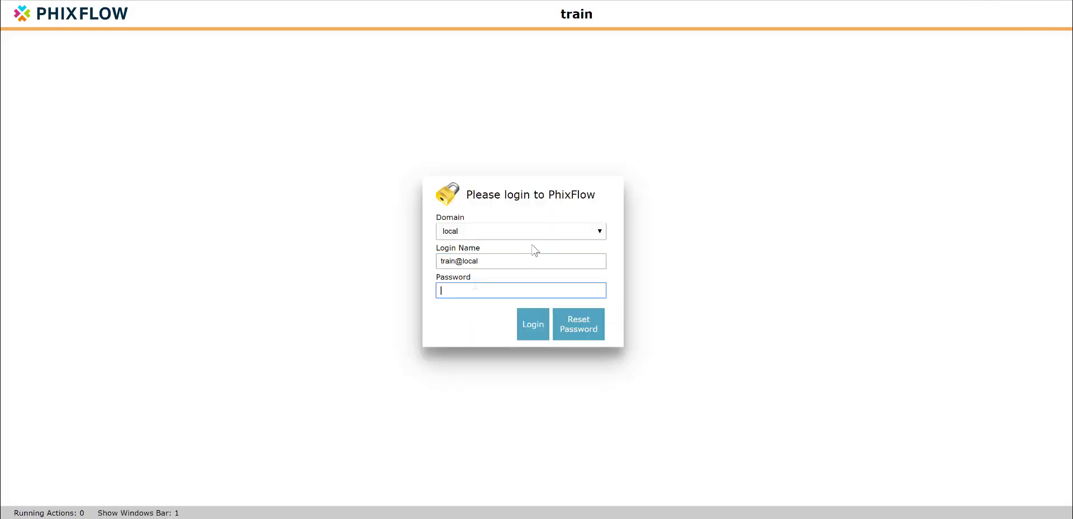
pyautogui.click(536, 331)
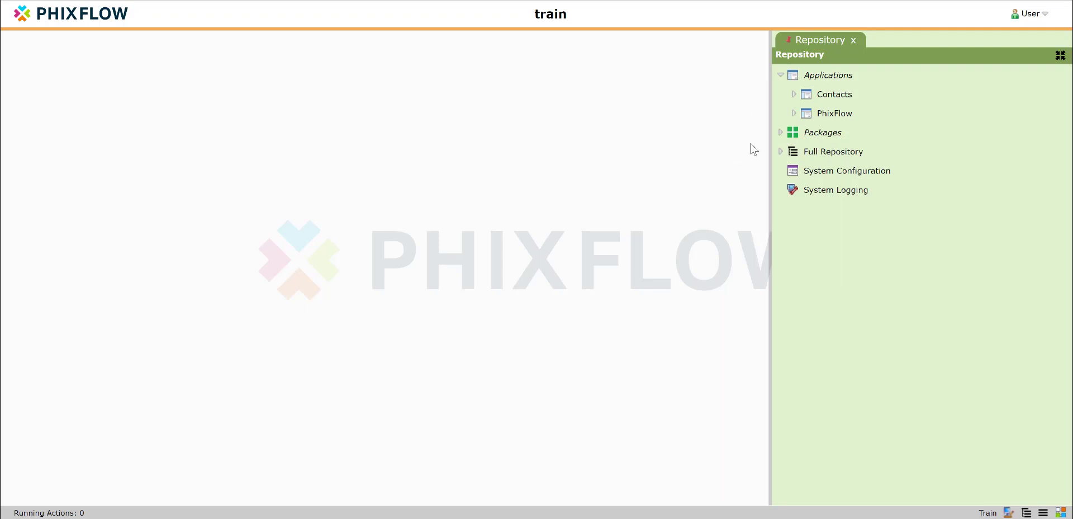
# Step: Create a user group named Contact User within the Contacts application and save it
pyautogui.click(793, 94)
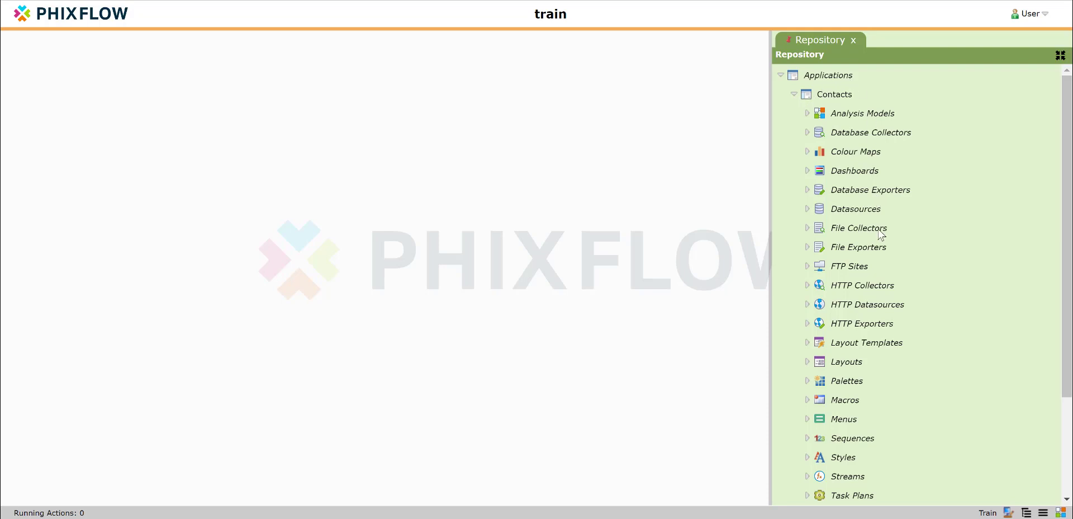
pyautogui.scroll(-3, 881, 234)
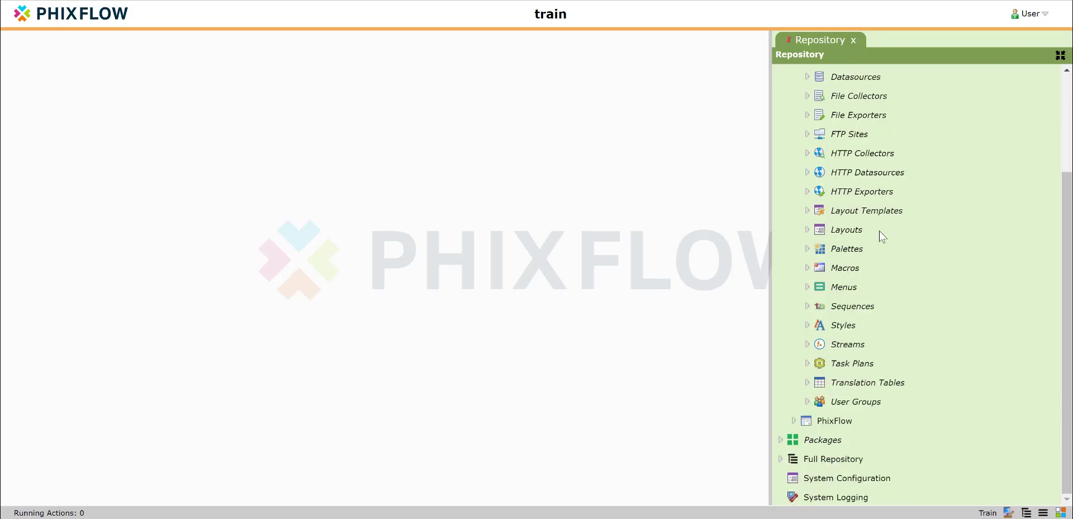
pyautogui.rightClick(843, 405)
pyautogui.click(861, 419)
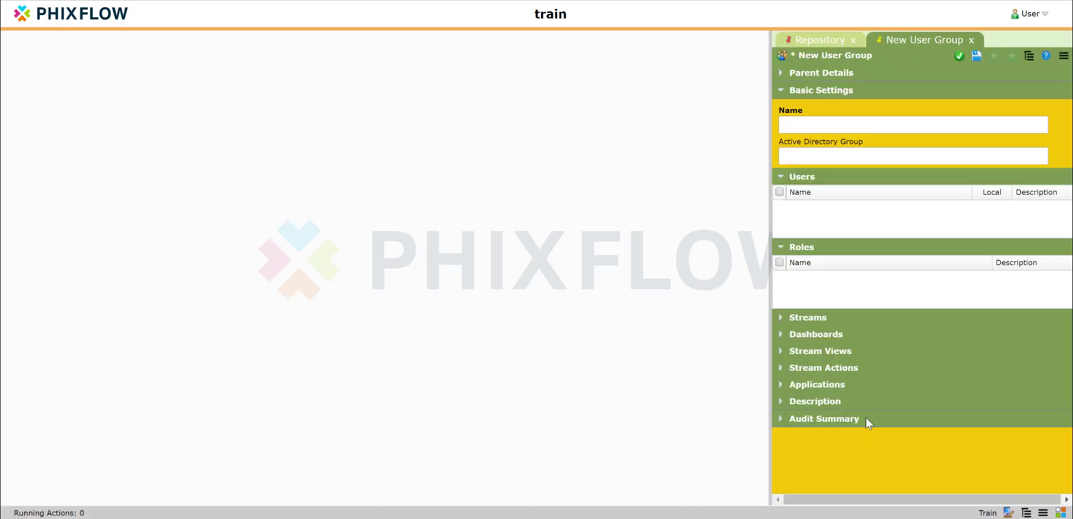
pyautogui.click(811, 127)
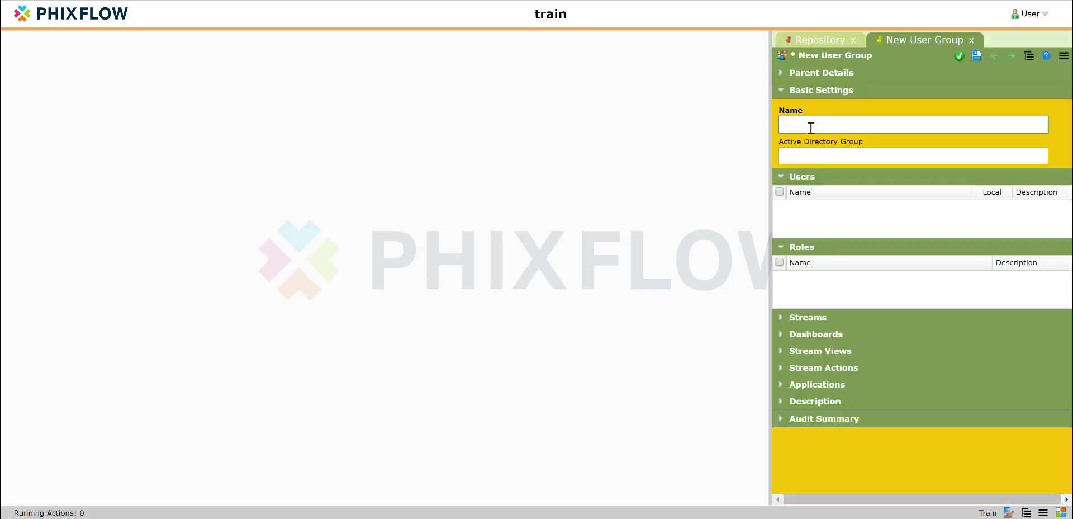
pyautogui.write('Contac')
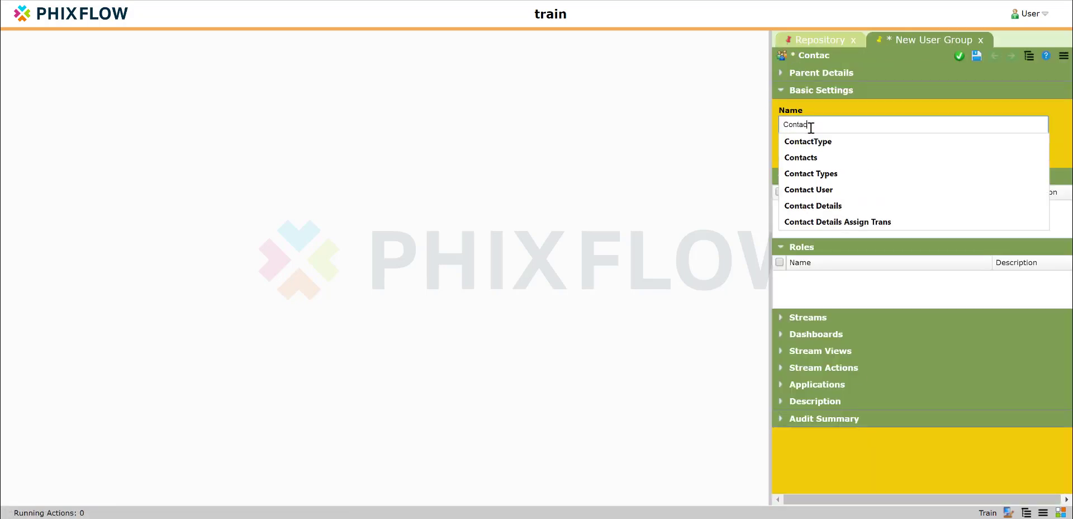
pyautogui.write('t Use')
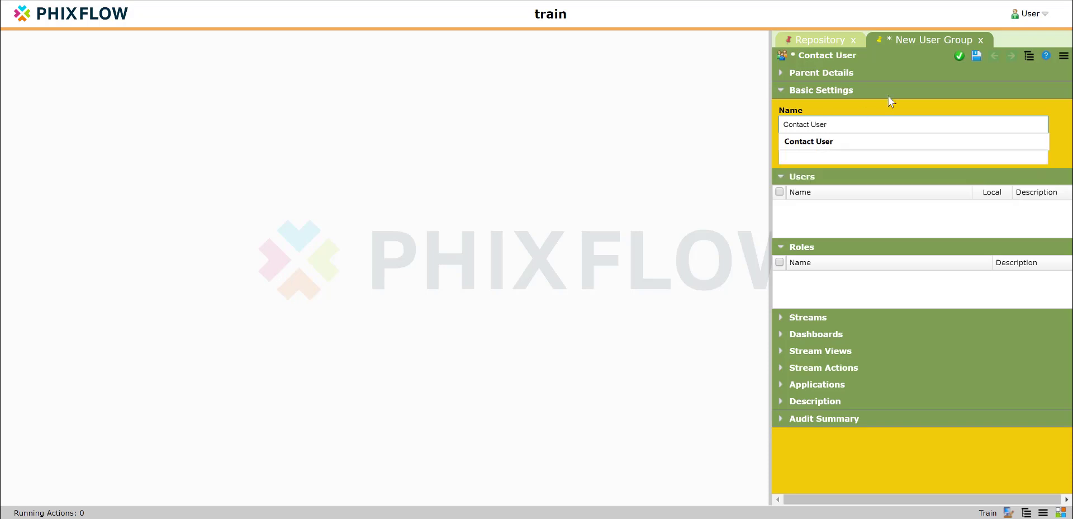
pyautogui.write('r')
pyautogui.click(976, 56)
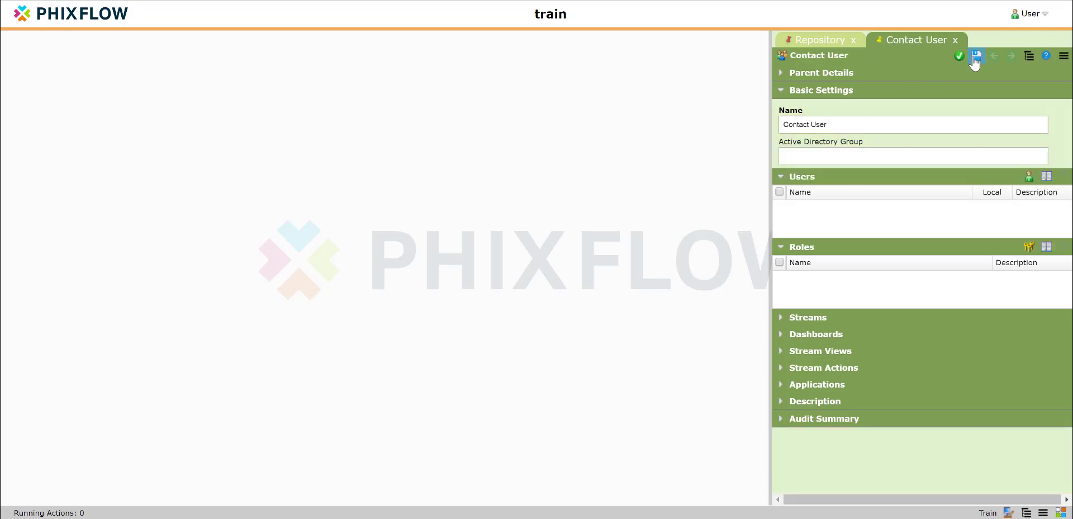
# Step: Link the Contacts application to the Contact User group and add the Contact User account as a member
pyautogui.click(782, 384)
pyautogui.click(1029, 384)
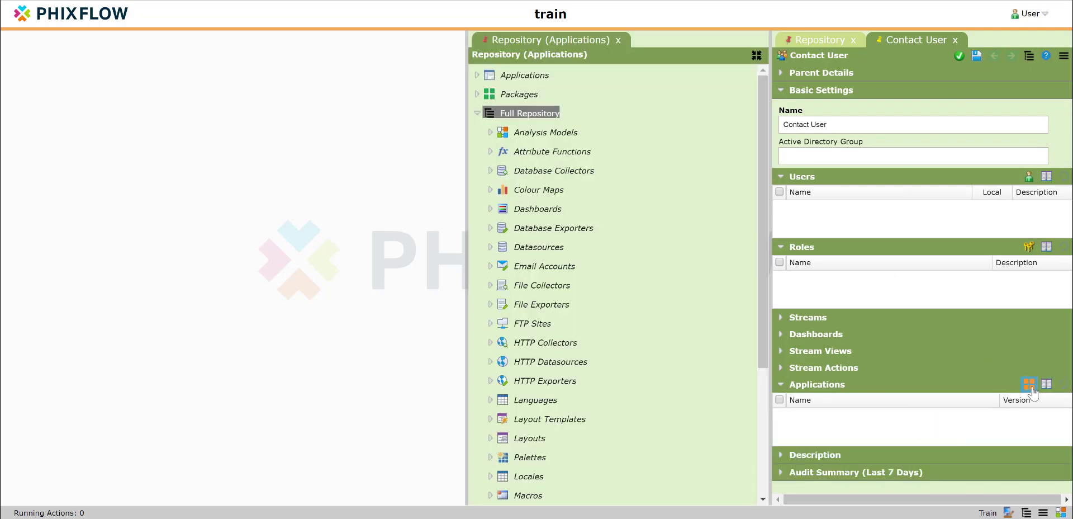
pyautogui.click(478, 114)
pyautogui.click(477, 76)
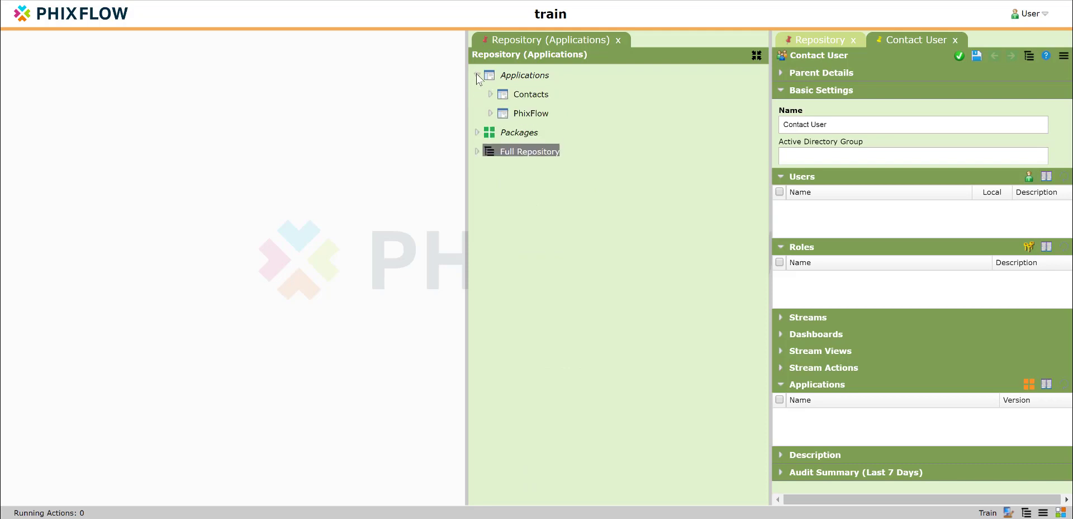
pyautogui.moveTo(529, 95); pyautogui.dragTo(875, 413)
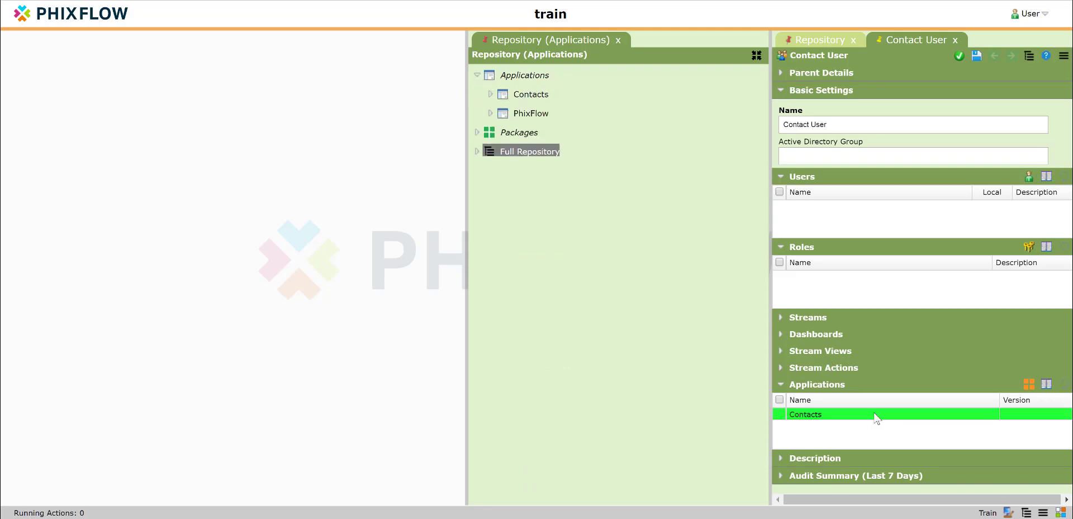
pyautogui.click(620, 47)
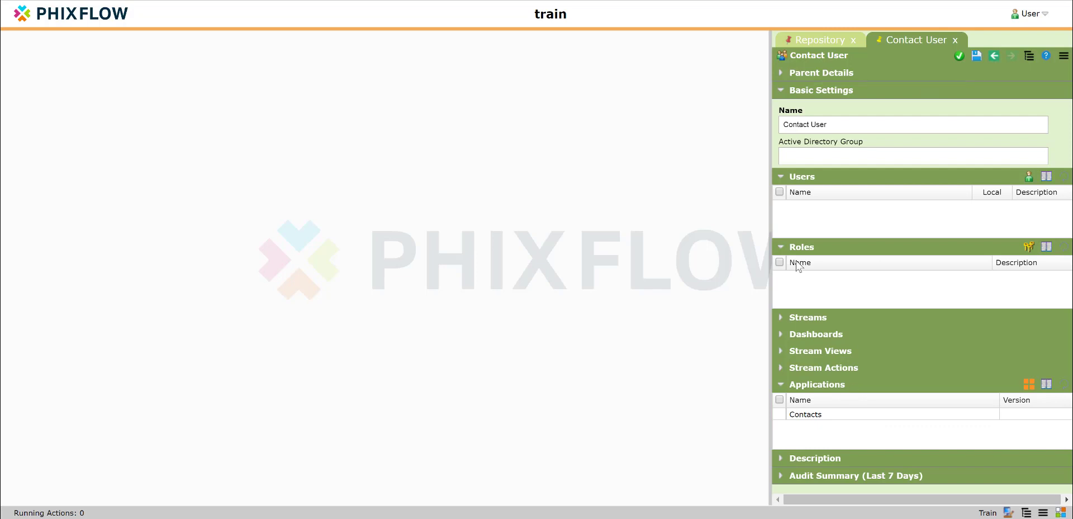
pyautogui.click(1029, 176)
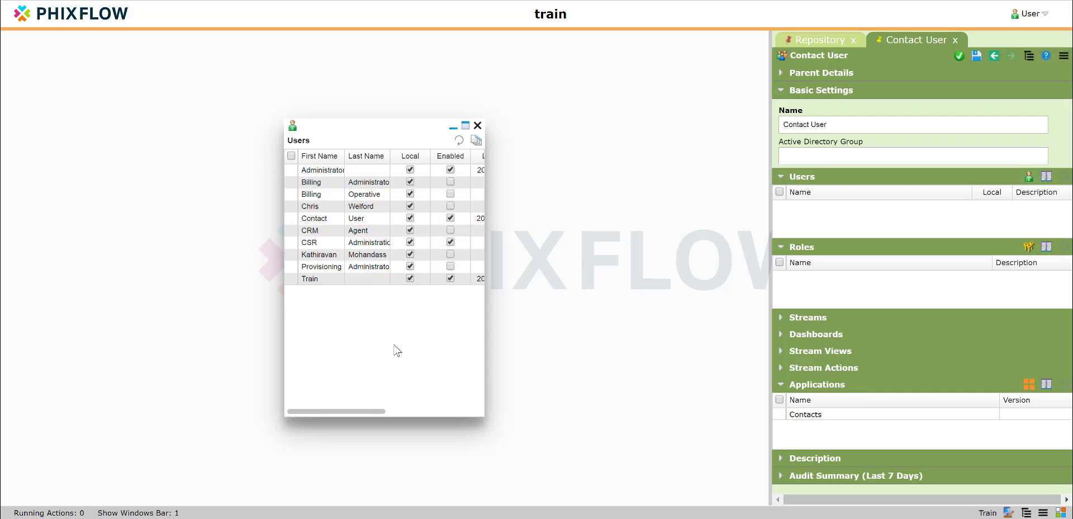
pyautogui.moveTo(355, 219); pyautogui.dragTo(837, 227)
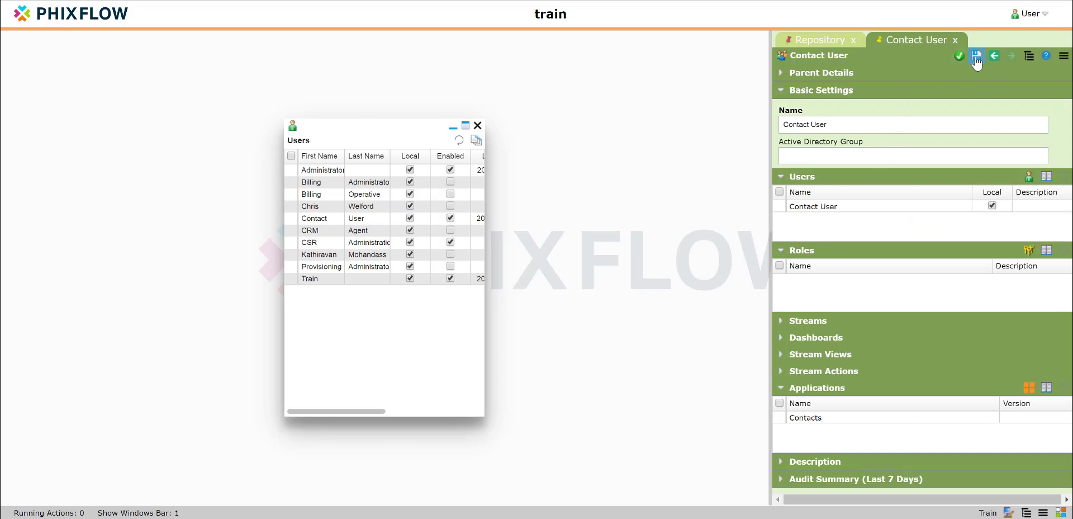
# Step: Log out of the train session and confirm the logout
pyautogui.click(1028, 13)
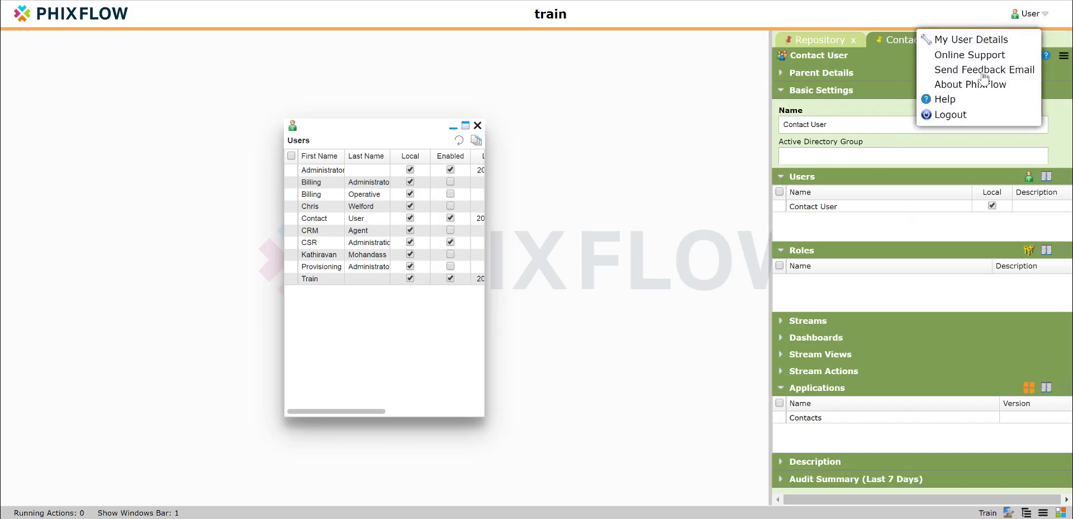
pyautogui.click(950, 115)
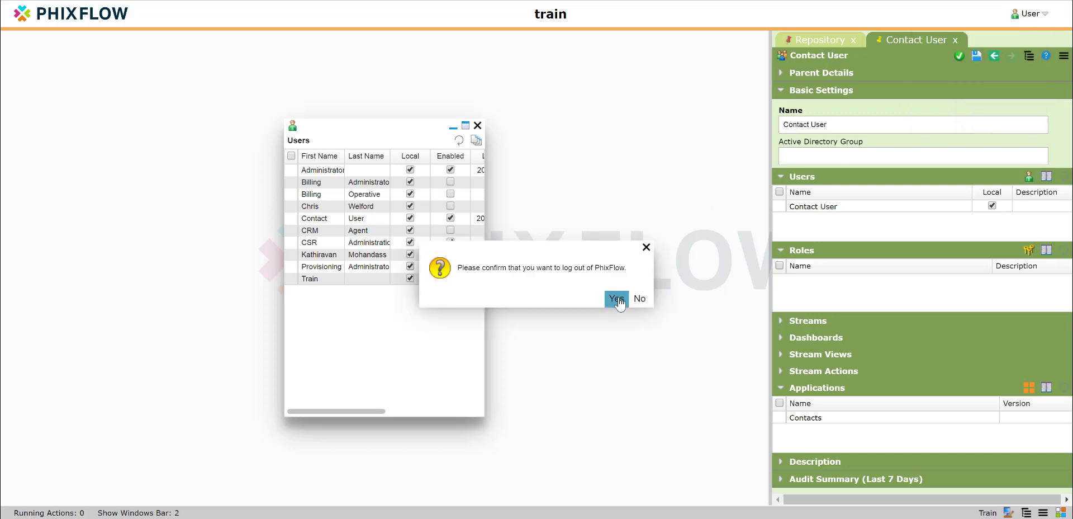
pyautogui.click(620, 299)
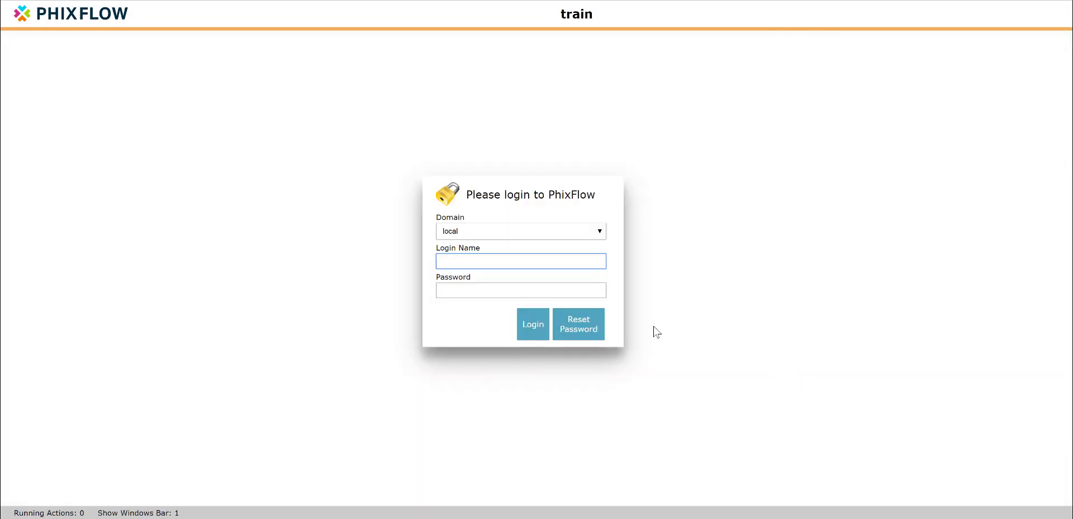
# Step: Log in as testuser on the local domain, entering the account password
pyautogui.write('testuser')
pyautogui.press('Tab')
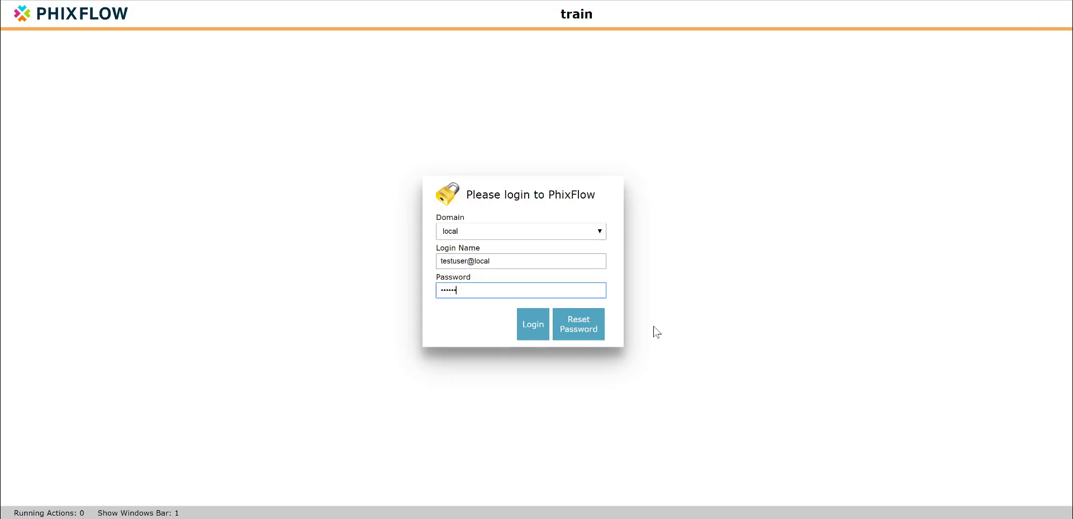
pyautogui.press('Return')
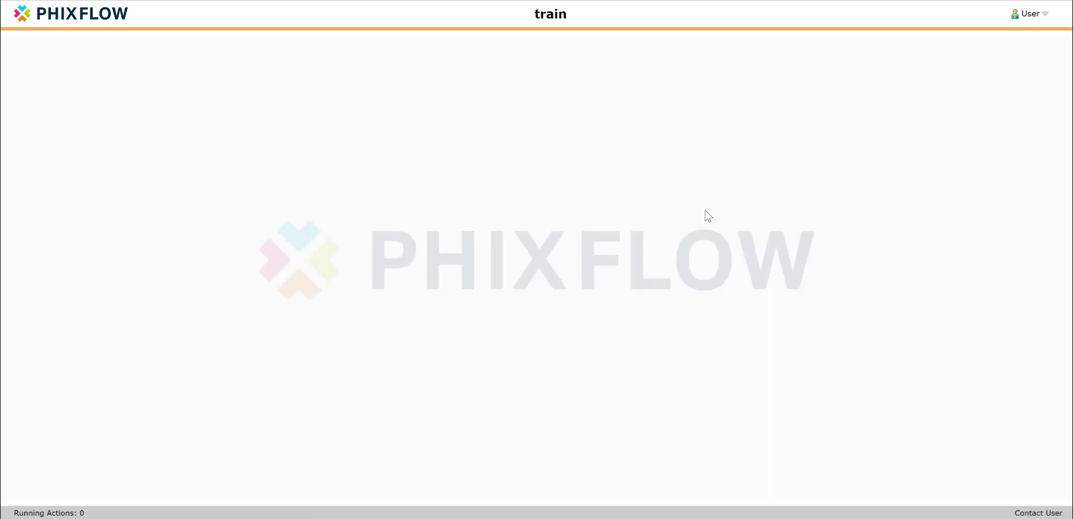
# Step: Load the Contacts application as testuser and check which Contact Management entries this account can reach
pyautogui.click(30, 21)
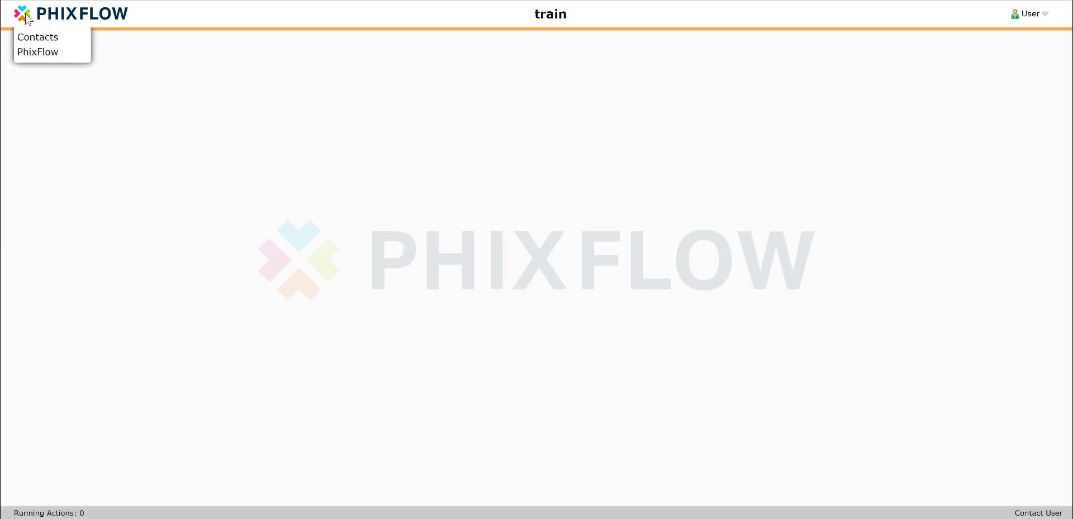
pyautogui.click(45, 38)
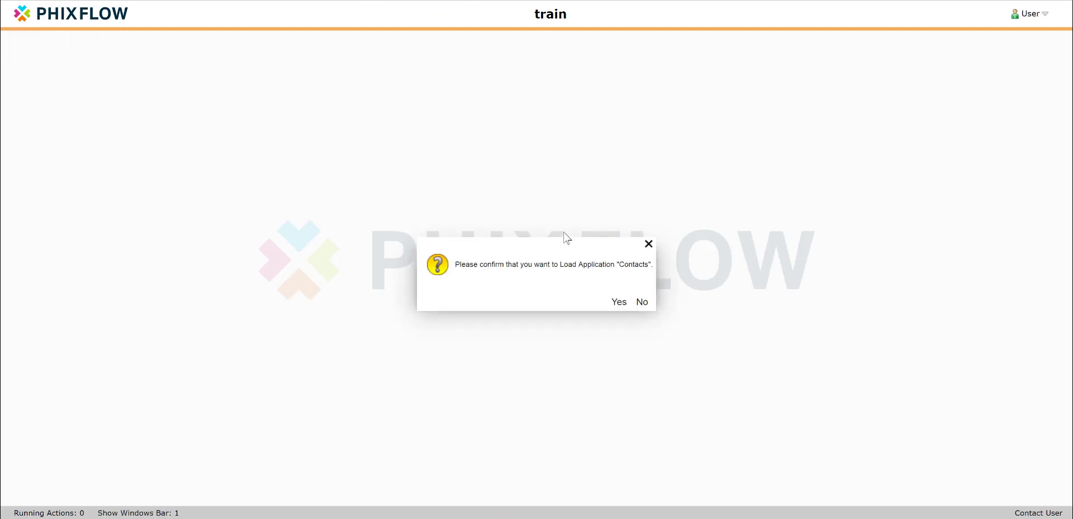
pyautogui.click(619, 302)
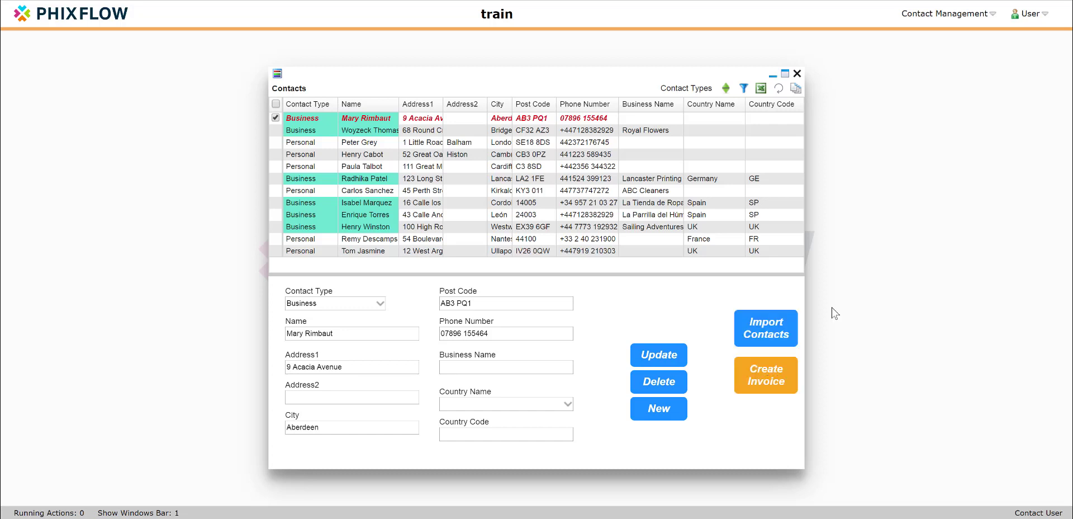
pyautogui.click(945, 14)
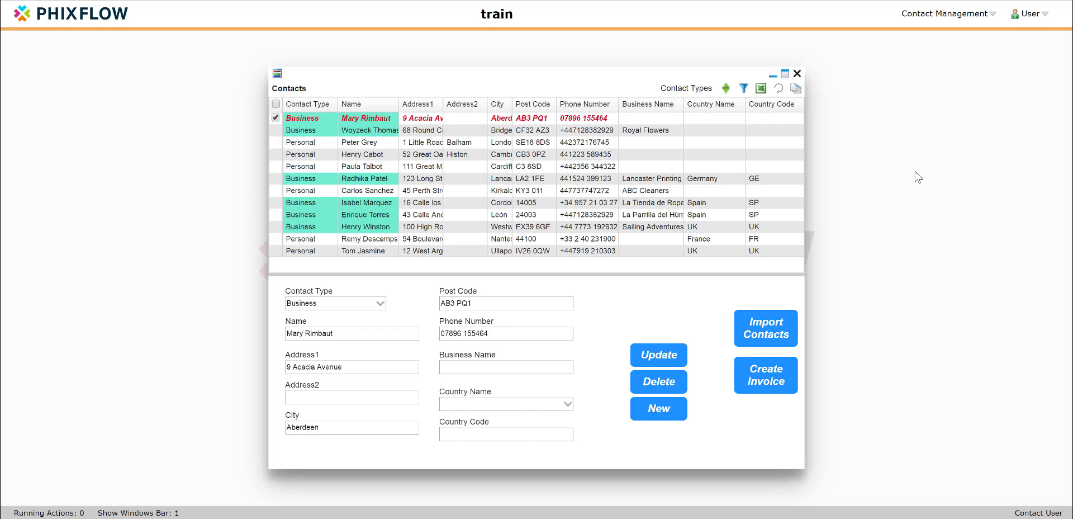
# Step: Log out of the testuser account and confirm ending the session
pyautogui.click(1027, 14)
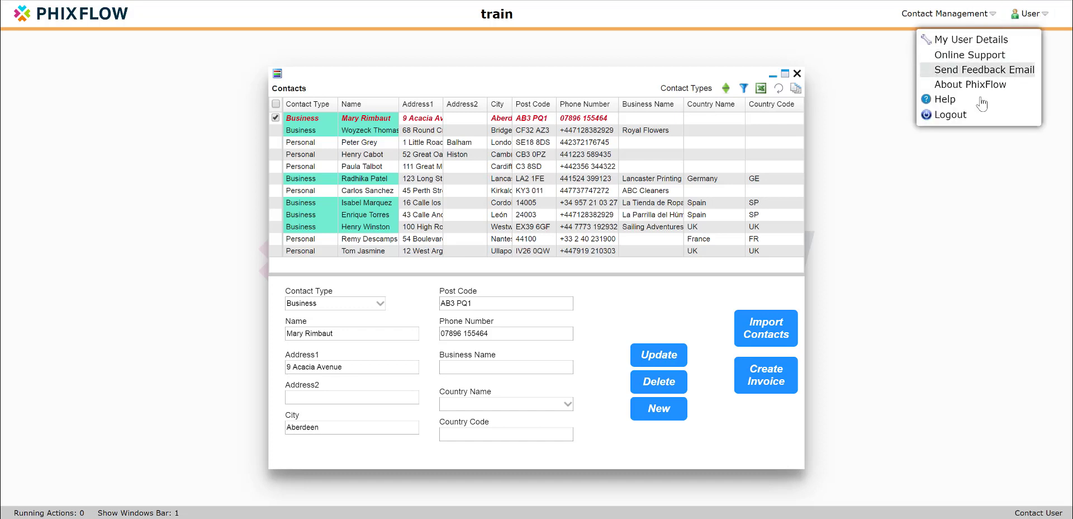
pyautogui.click(961, 114)
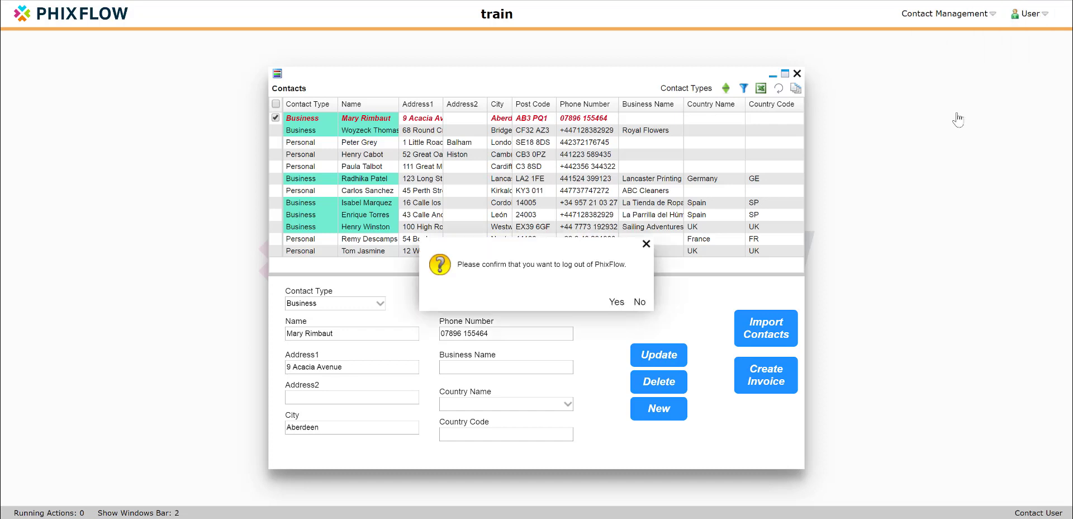
pyautogui.click(617, 303)
# Step: Log in as train@local, supplying the account password
pyautogui.write('train@local')
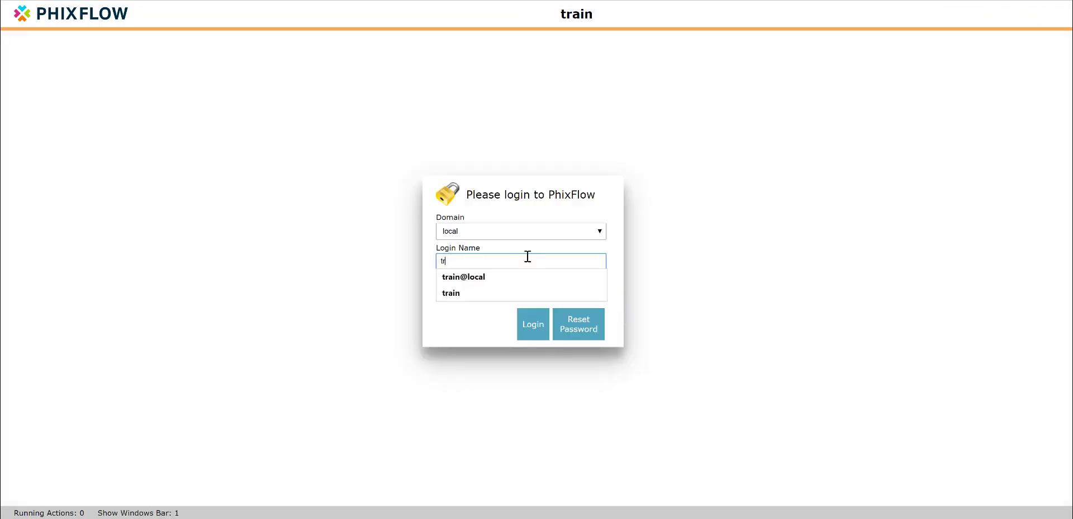
pyautogui.press('Tab')
pyautogui.hotkey('ctrl', 'v')
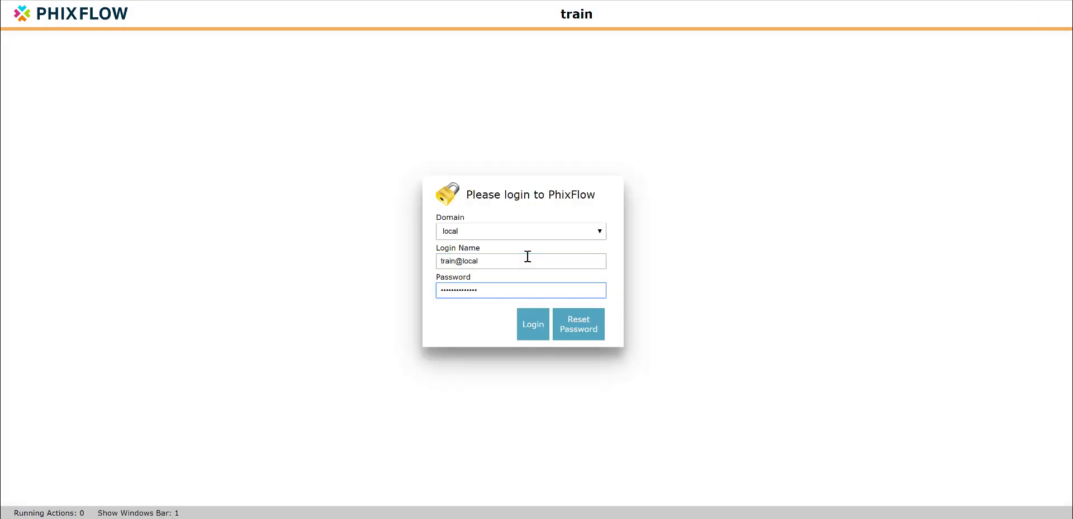
pyautogui.click(525, 327)
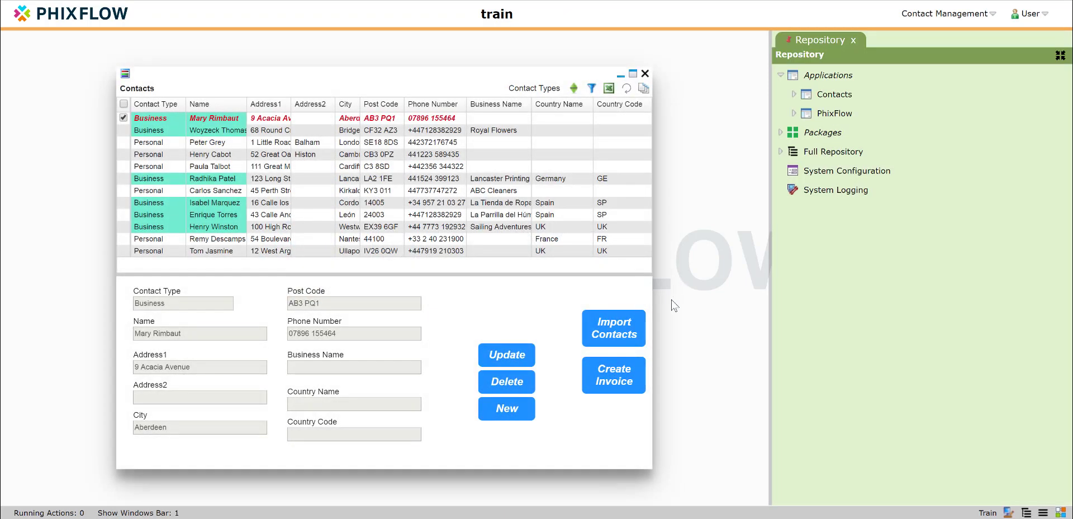
# Step: Disable All Users Can Run Action for the action behind the Import Contacts button and save it
pyautogui.click(617, 327)
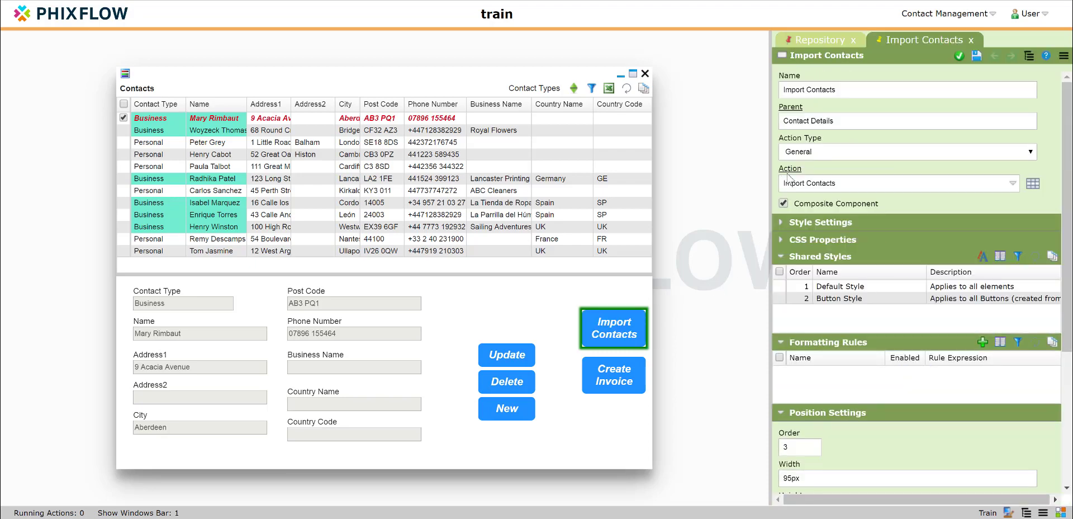
pyautogui.click(790, 169)
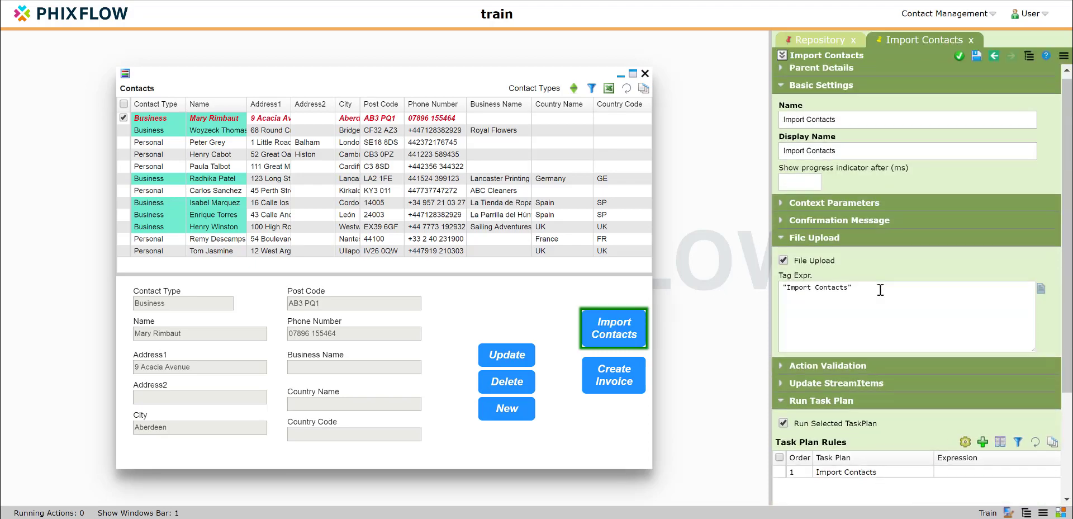
pyautogui.scroll(-3, 880, 289)
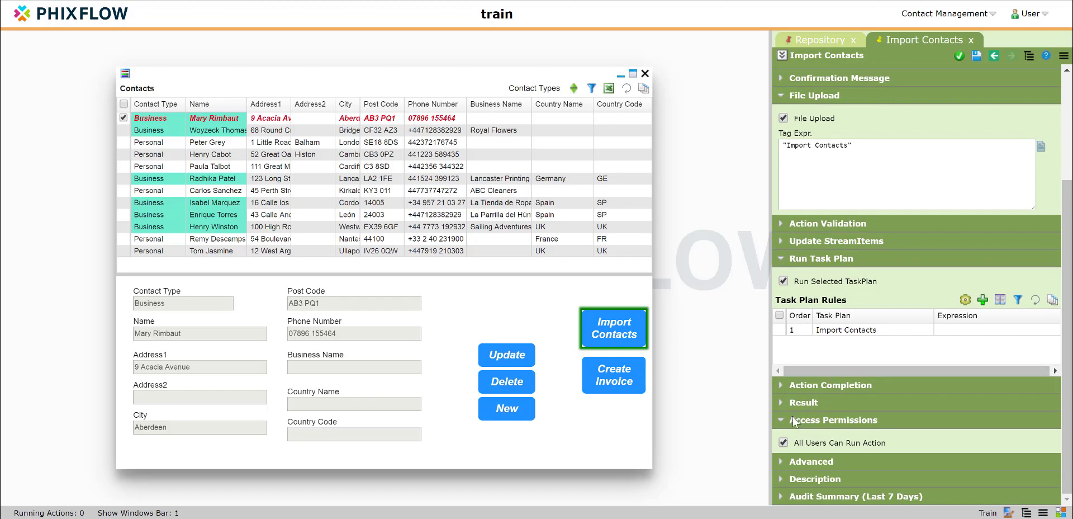
pyautogui.click(783, 442)
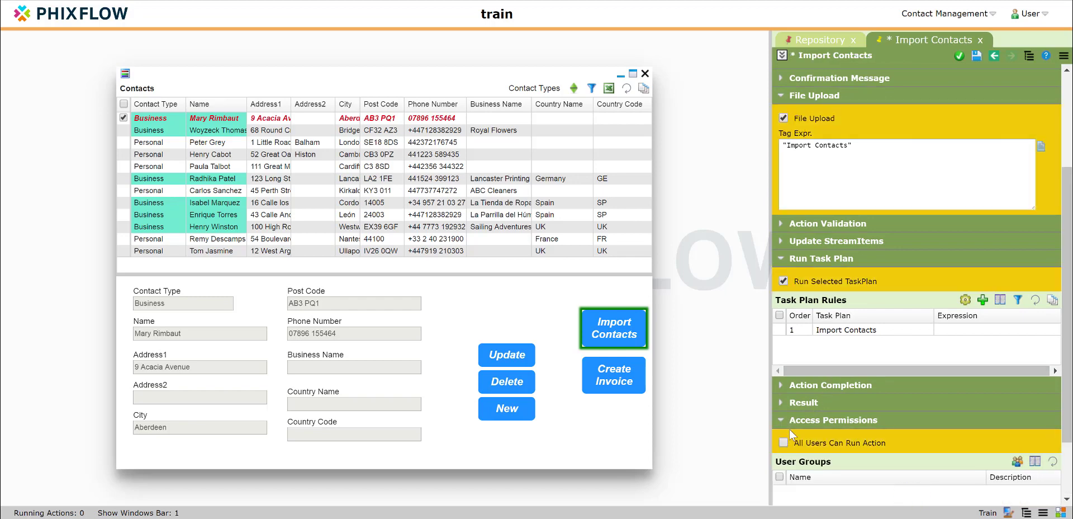
pyautogui.click(977, 63)
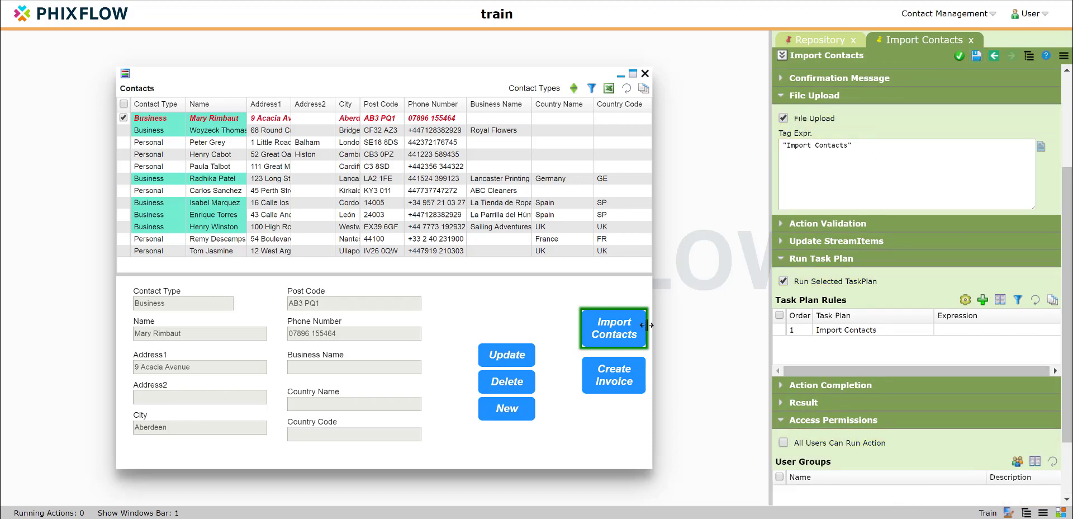
# Step: Disable All Users Can Run Action for the Start invoice creation action behind the Create Invoice button and save it
pyautogui.click(620, 373)
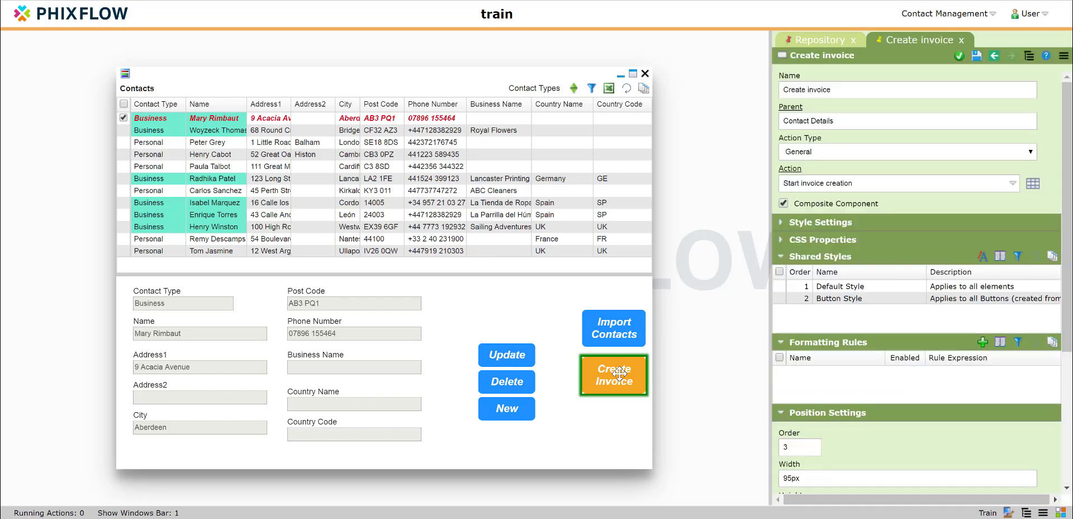
pyautogui.click(789, 168)
pyautogui.scroll(-3, 822, 187)
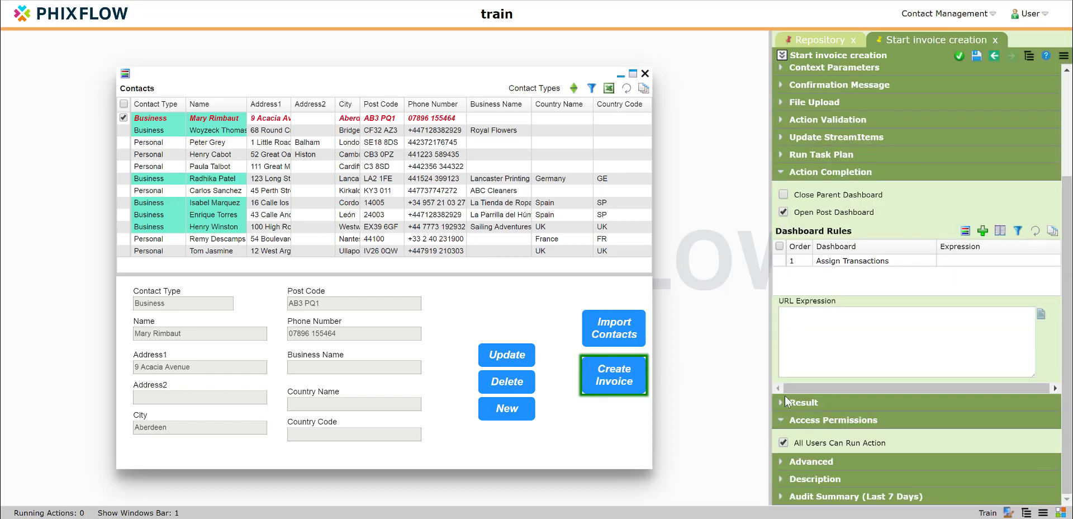
pyautogui.click(784, 443)
pyautogui.click(976, 56)
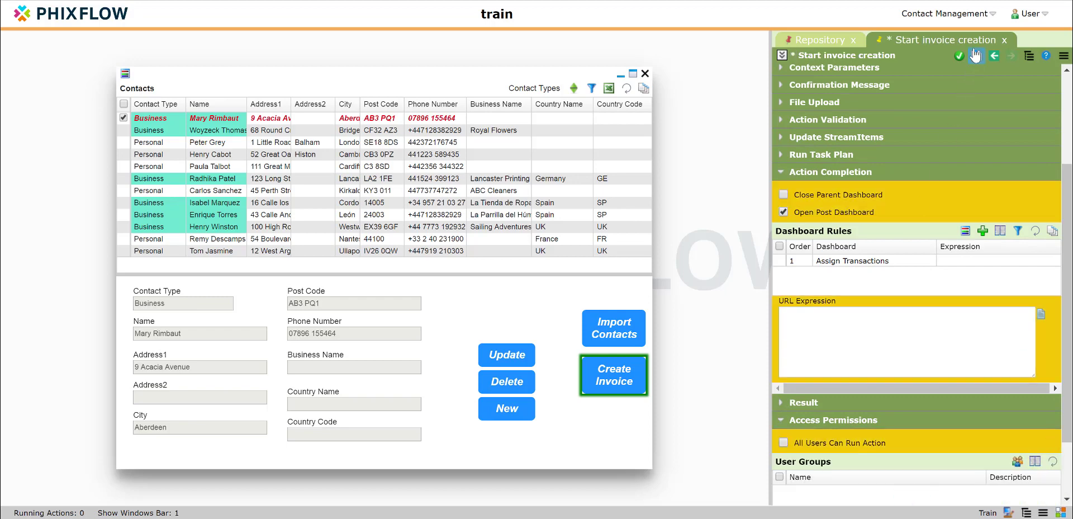
# Step: Disable All Users Can Run Action for the Contact Types_2 action behind the Contacts view's Contact Types item and save it
pyautogui.rightClick(542, 93)
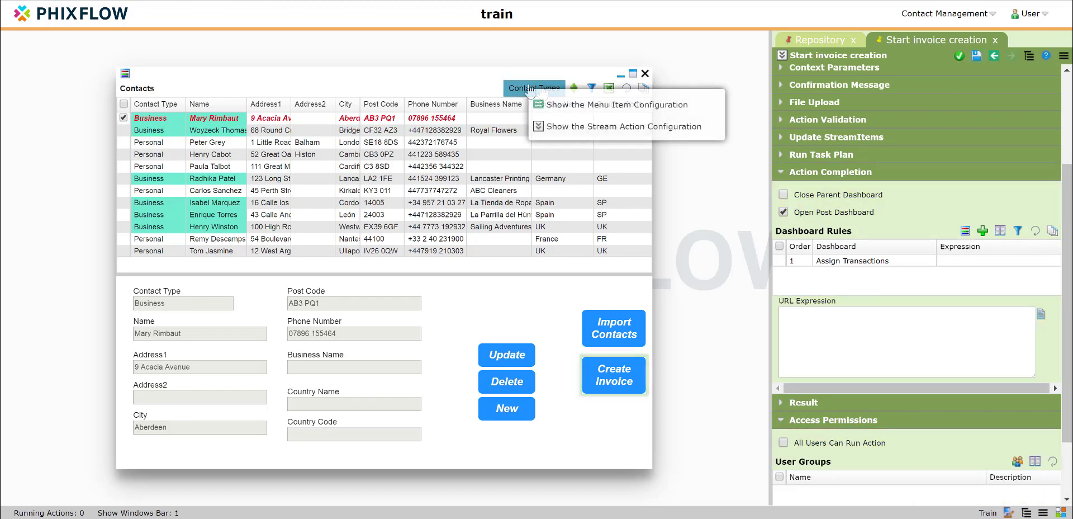
pyautogui.click(559, 112)
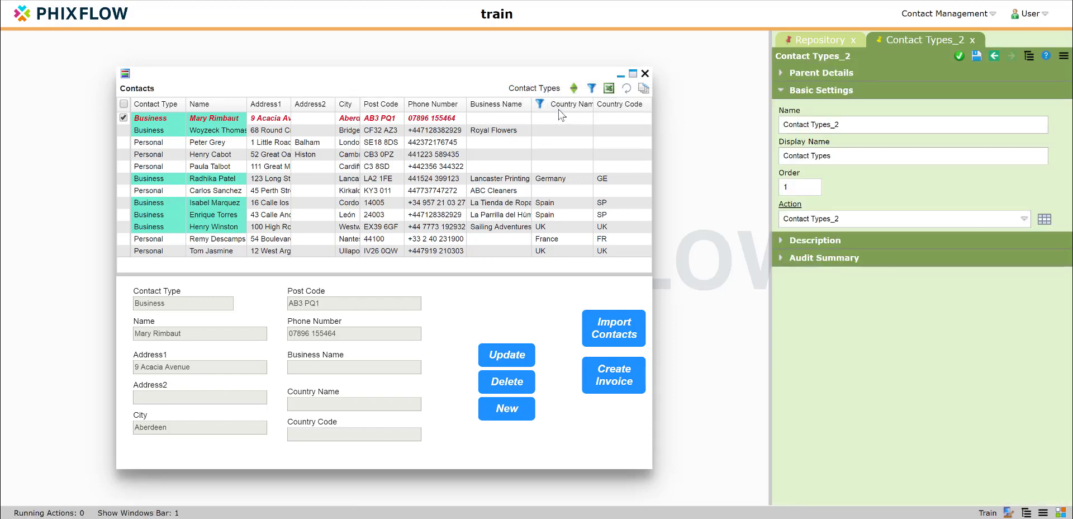
pyautogui.click(788, 211)
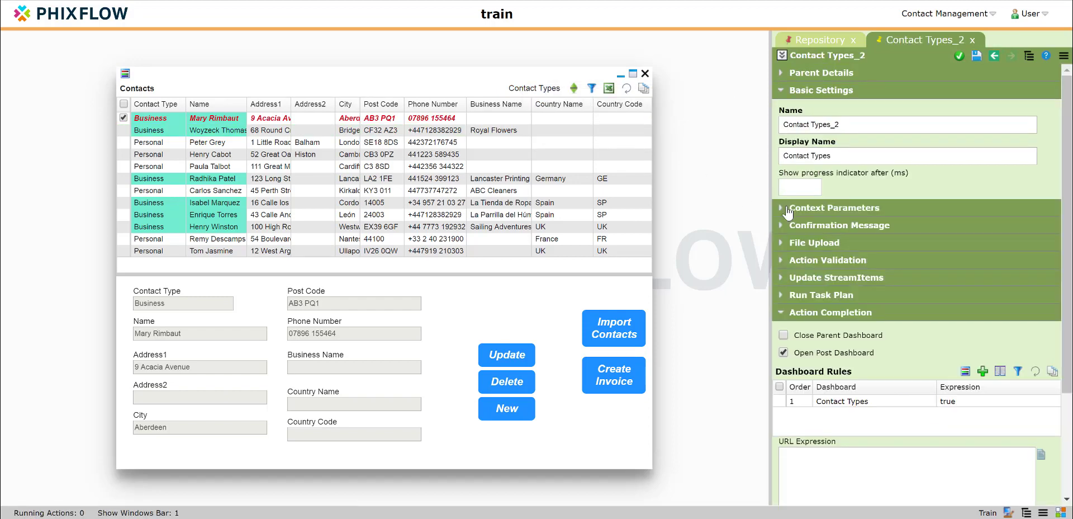
pyautogui.scroll(-2, 845, 284)
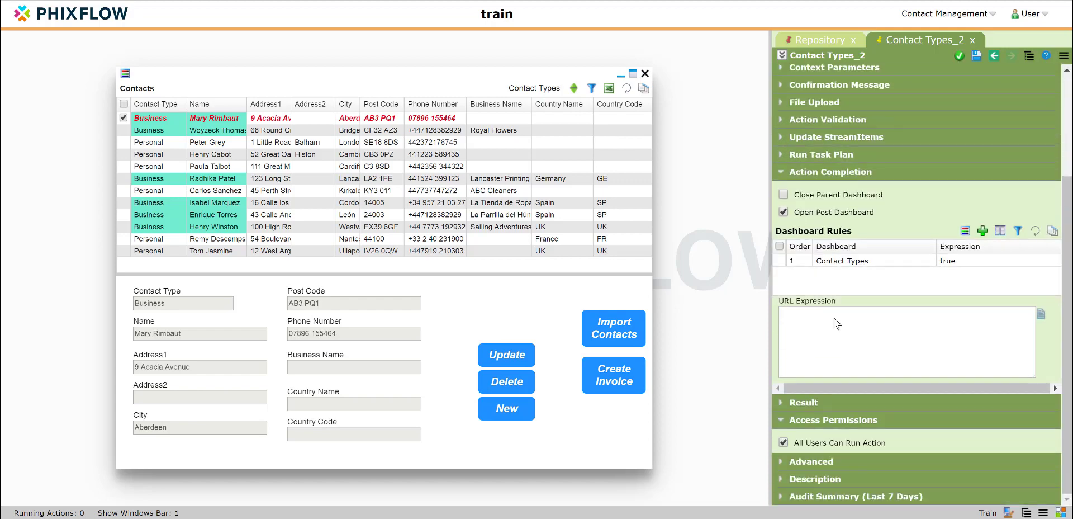
pyautogui.click(784, 443)
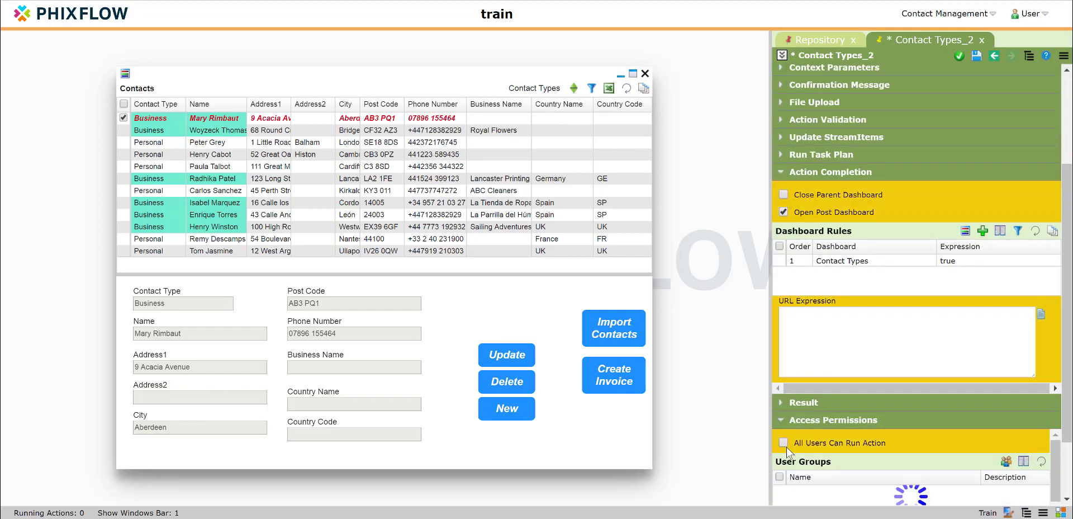
pyautogui.click(974, 60)
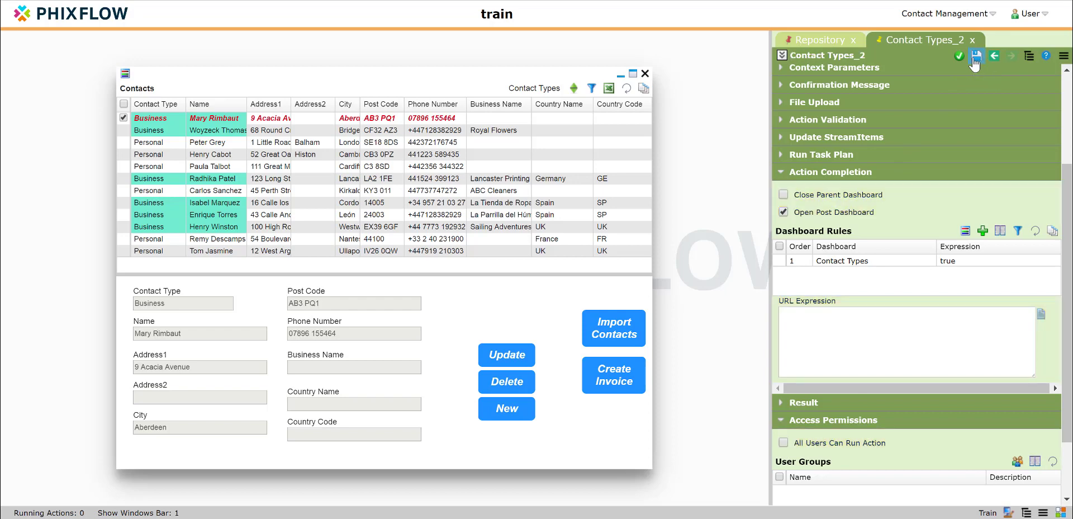
# Step: Disable All Users Can Run Action for the Contact Types action behind the Contact Management menu's Contact Types item and save it
pyautogui.click(944, 13)
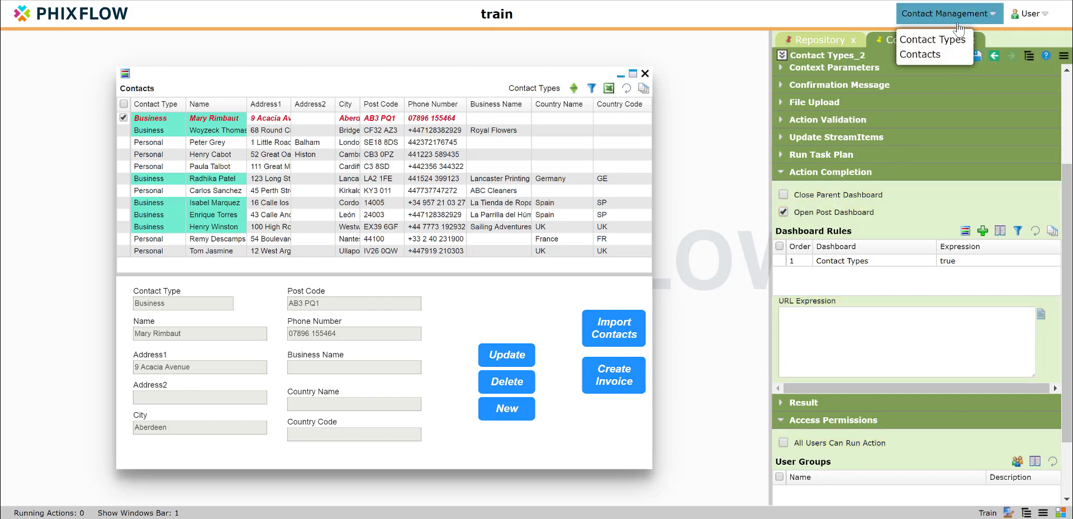
pyautogui.rightClick(927, 45)
pyautogui.click(794, 65)
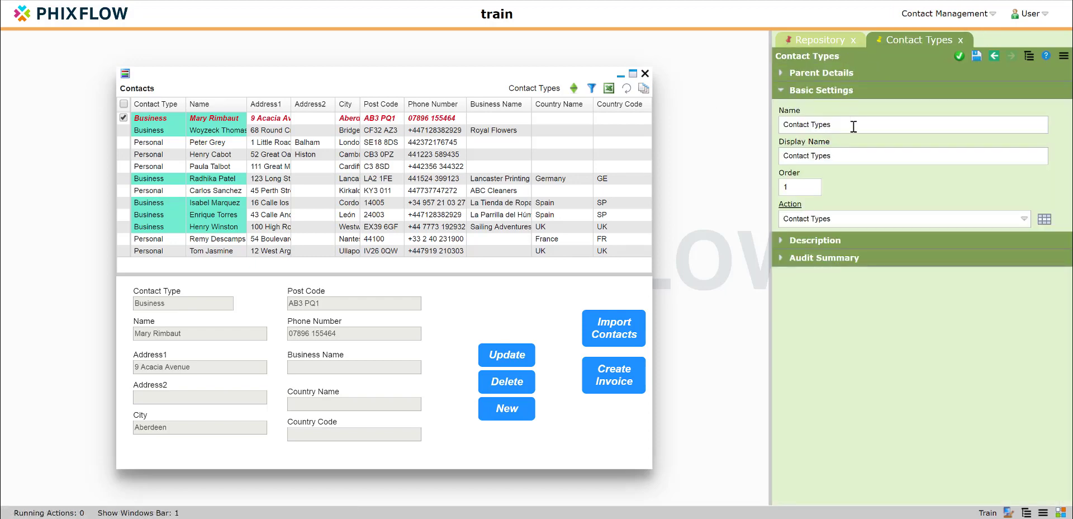
pyautogui.click(792, 204)
pyautogui.scroll(-5, 792, 203)
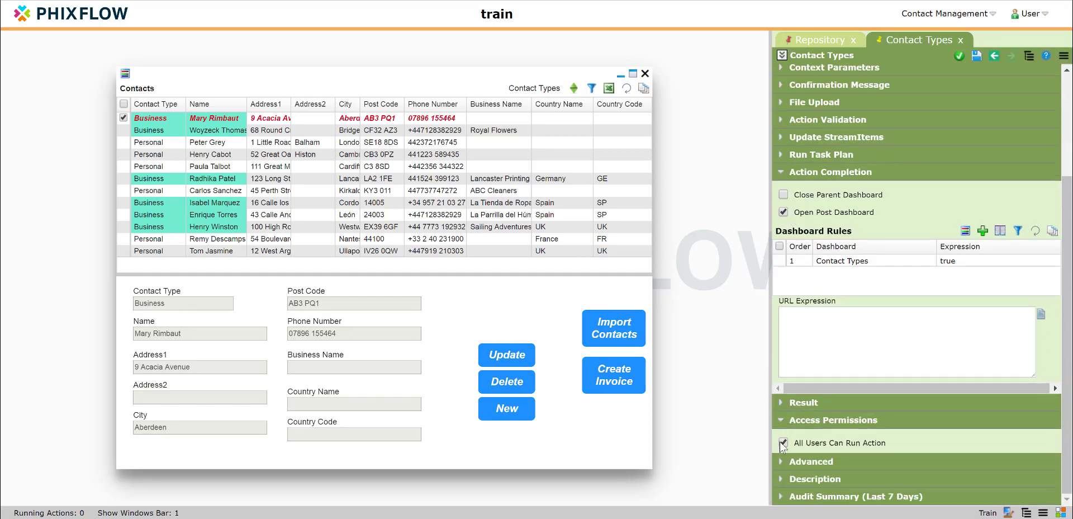
pyautogui.click(784, 444)
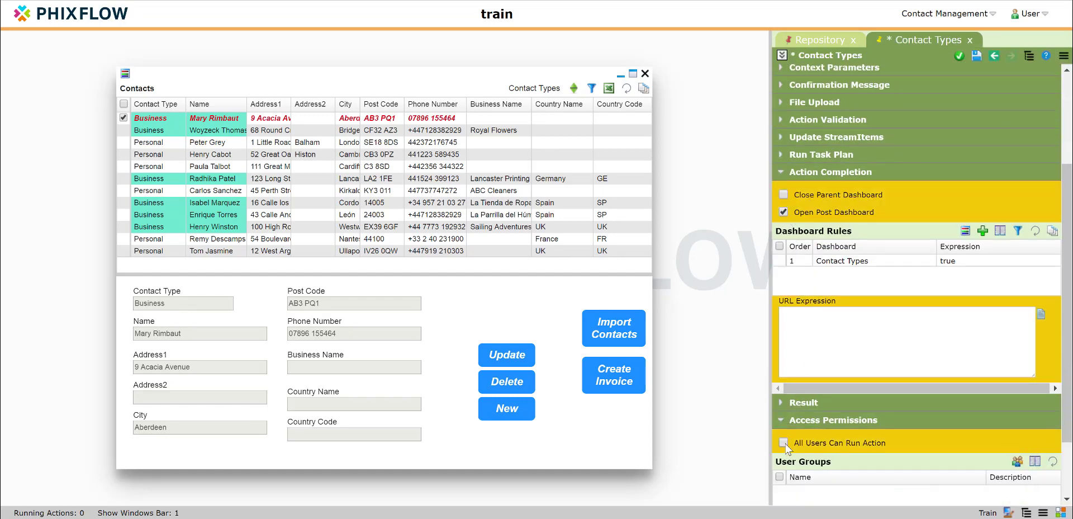
pyautogui.click(974, 61)
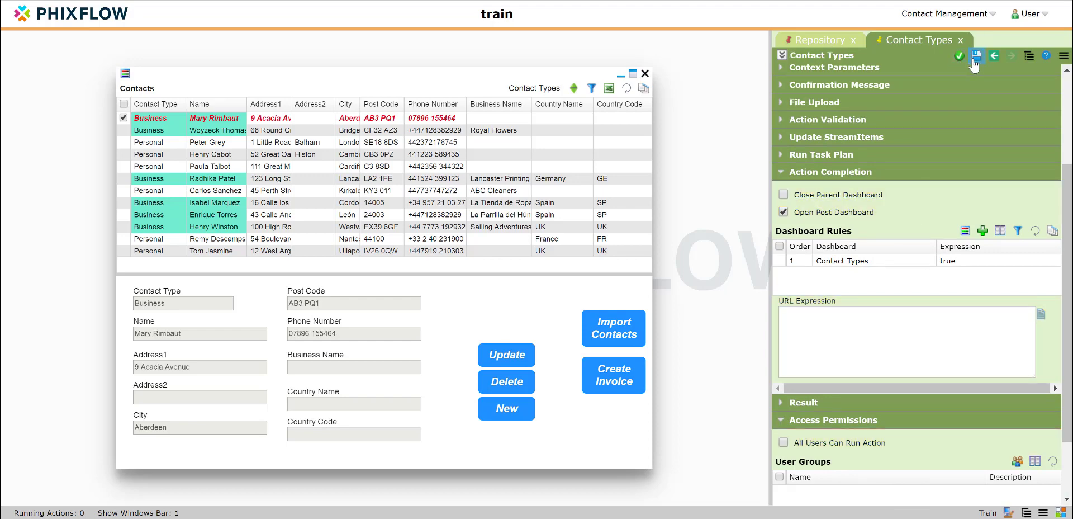
# Step: Create and save a user group named Contact Admin in the Contacts application
pyautogui.click(841, 40)
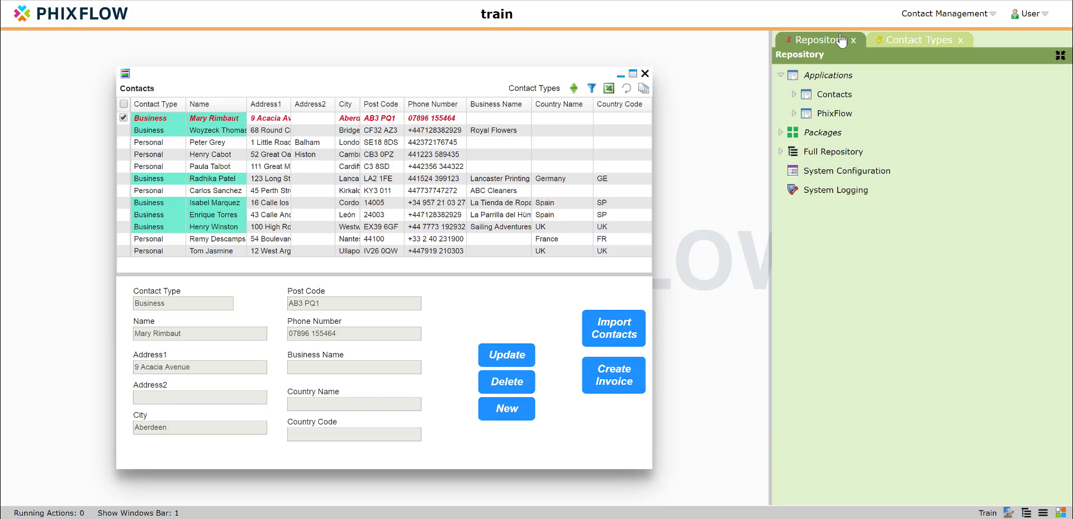
pyautogui.click(795, 95)
pyautogui.scroll(-3, 884, 196)
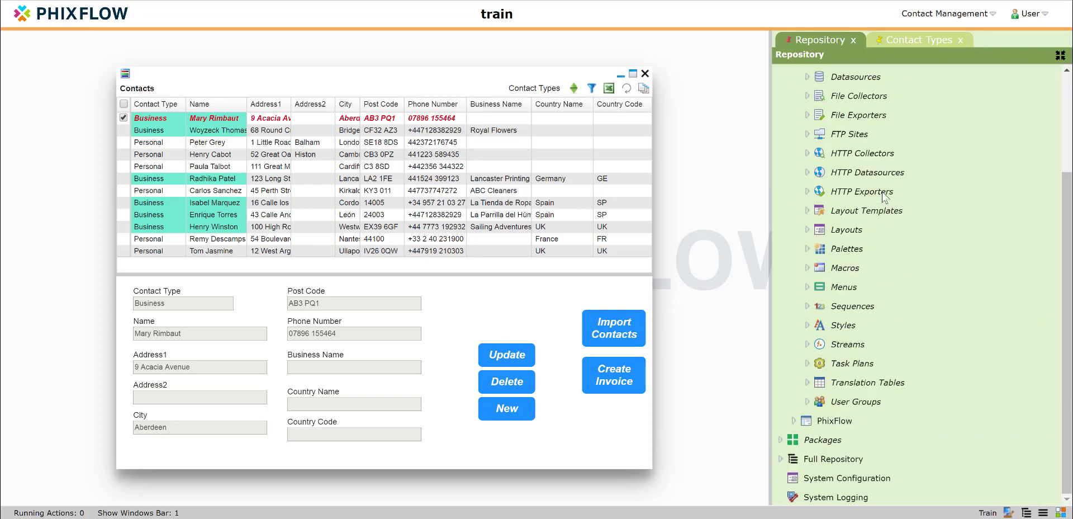
pyautogui.rightClick(856, 407)
pyautogui.click(861, 422)
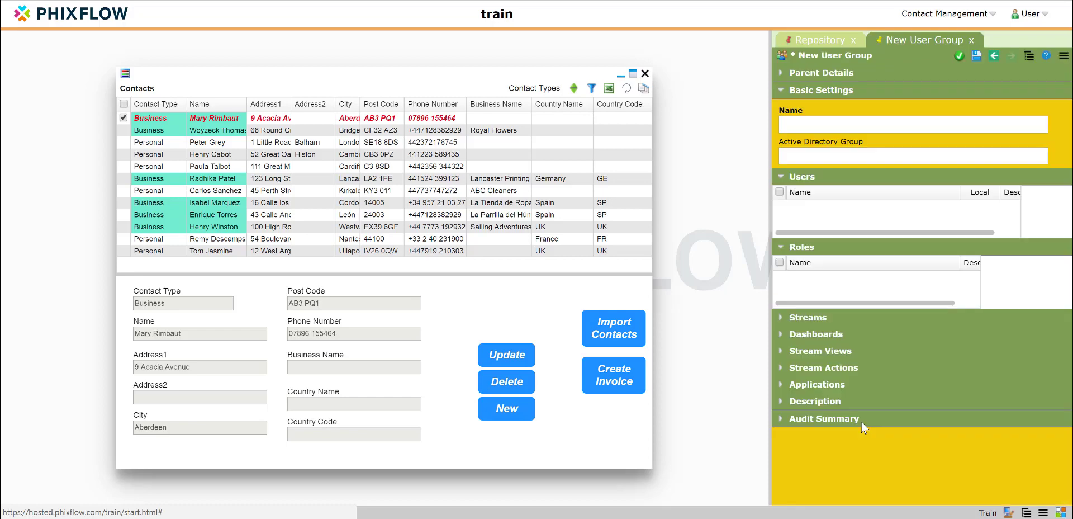
pyautogui.click(799, 128)
pyautogui.write('Cont')
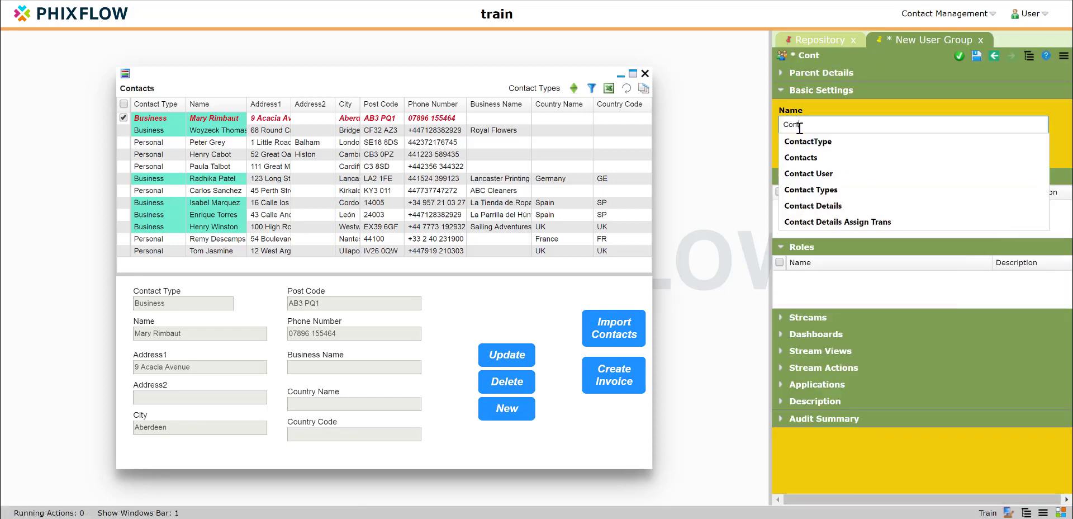
pyautogui.write('act Admin')
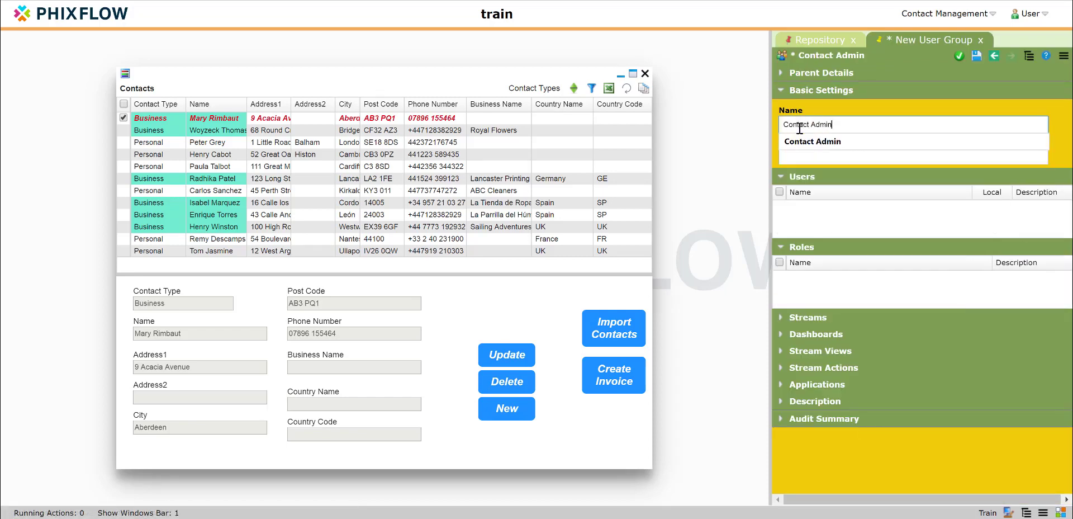
pyautogui.click(975, 56)
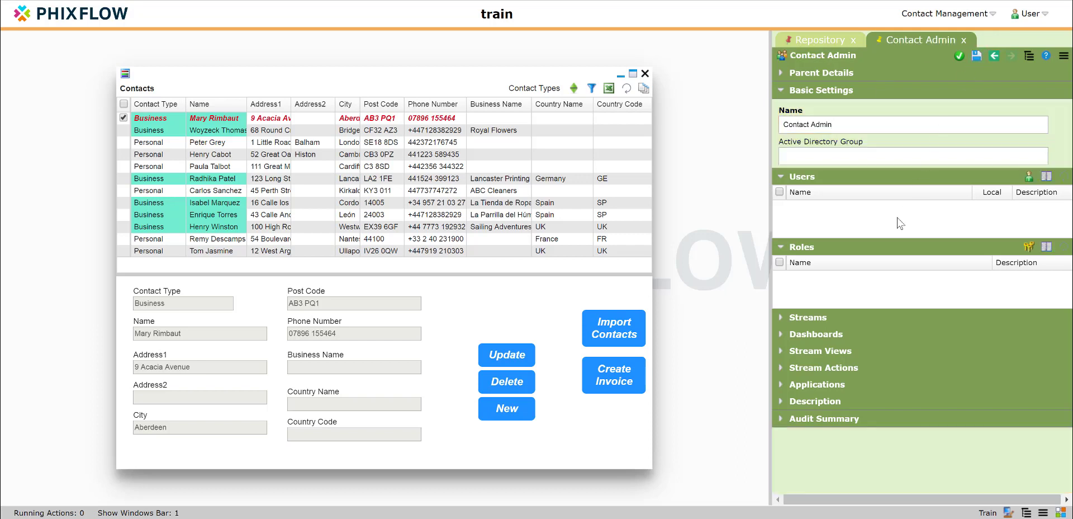
# Step: Add the Contacts stream's Contact Types, Contact Types_2, Import Contacts and Start invoice creation actions to the Contact Admin group's stream actions
pyautogui.click(781, 368)
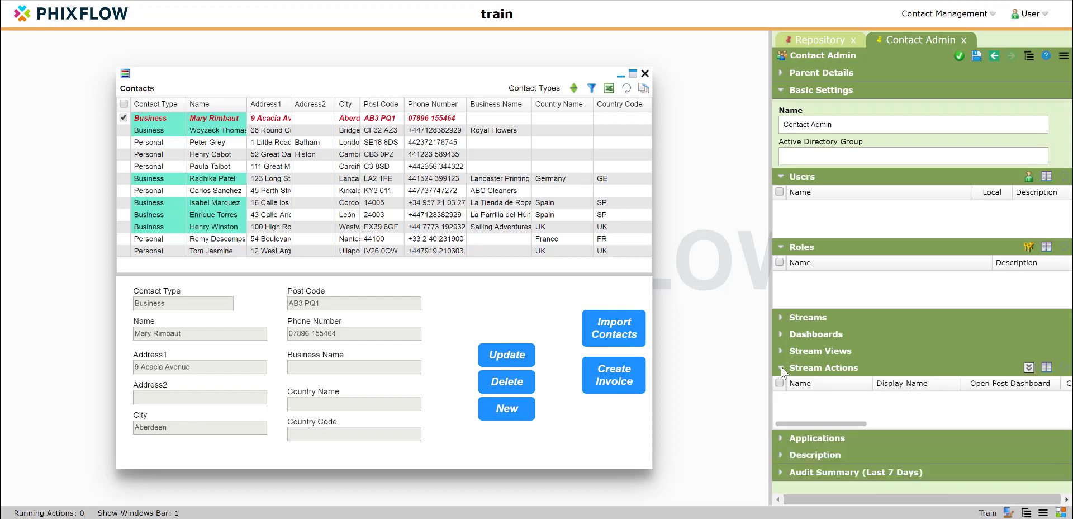
pyautogui.click(1028, 367)
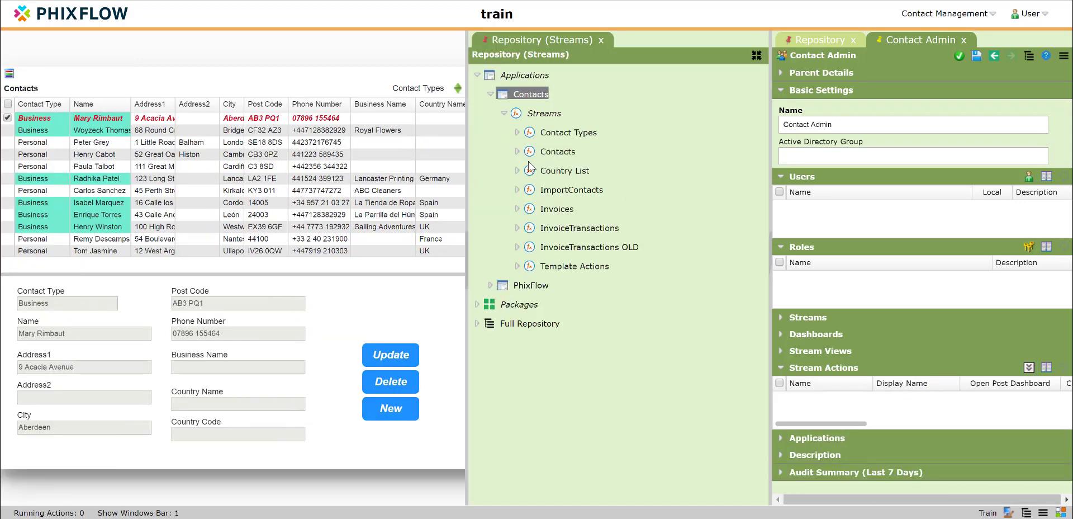
pyautogui.click(518, 151)
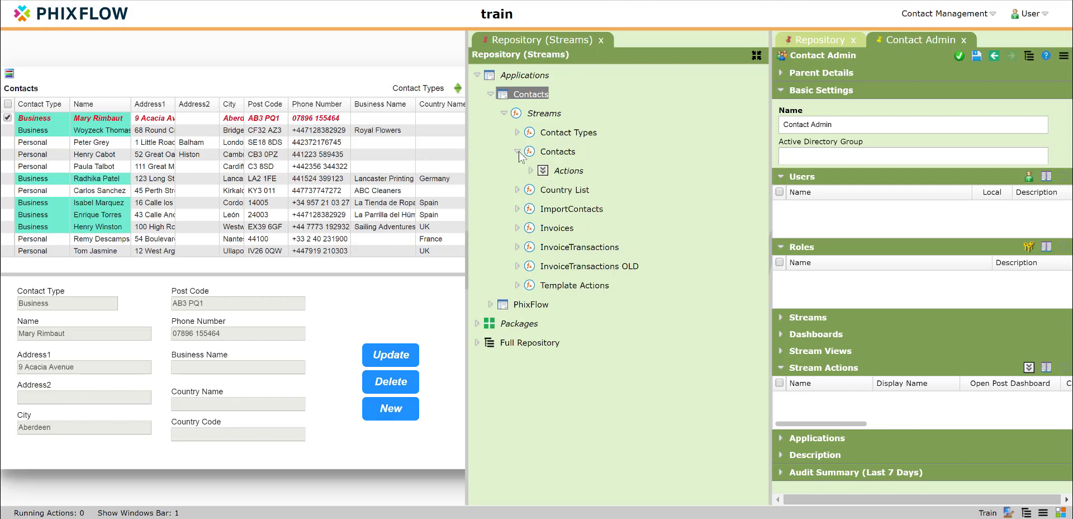
pyautogui.click(531, 171)
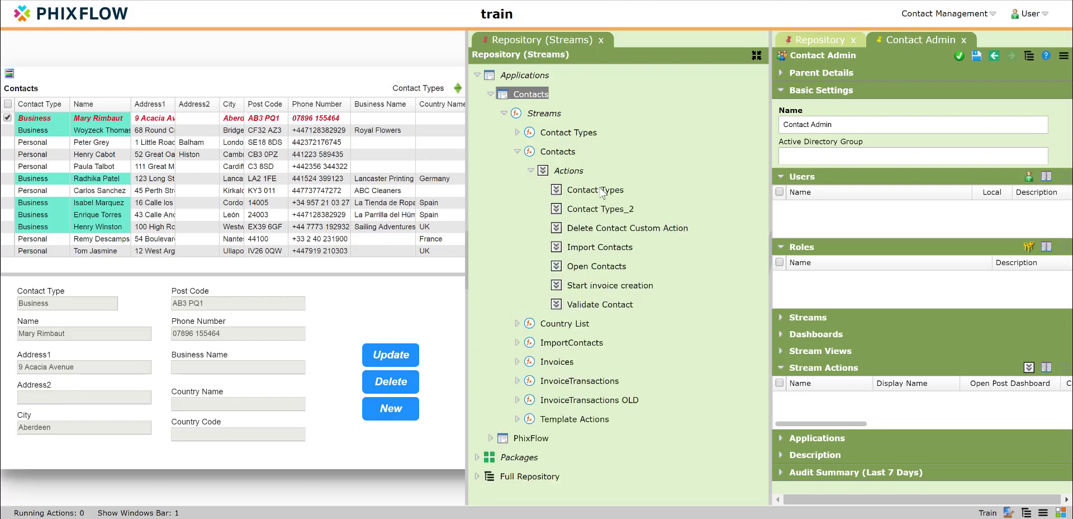
pyautogui.moveTo(601, 193); pyautogui.dragTo(809, 401)
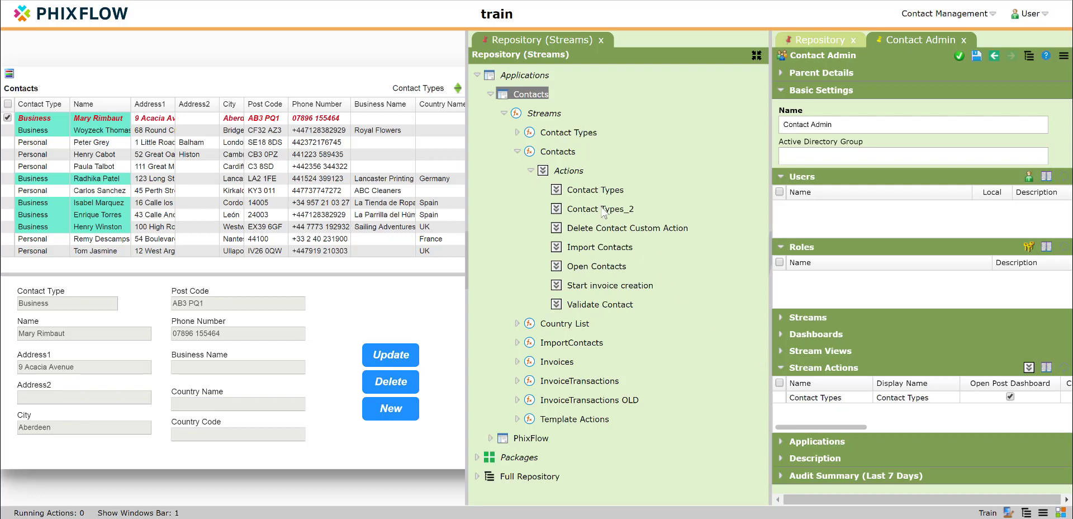
pyautogui.moveTo(602, 211); pyautogui.dragTo(762, 398)
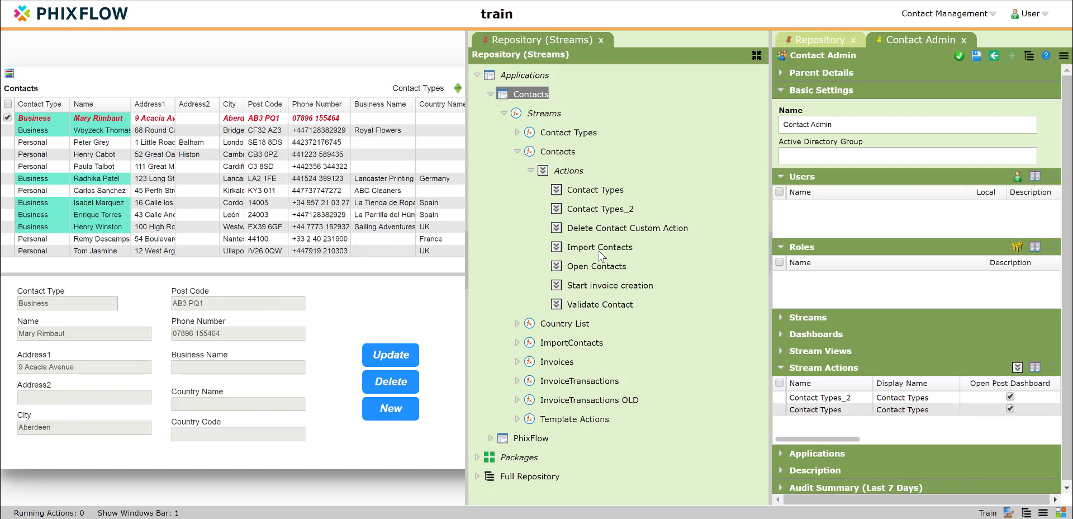
pyautogui.moveTo(681, 353); pyautogui.dragTo(821, 430)
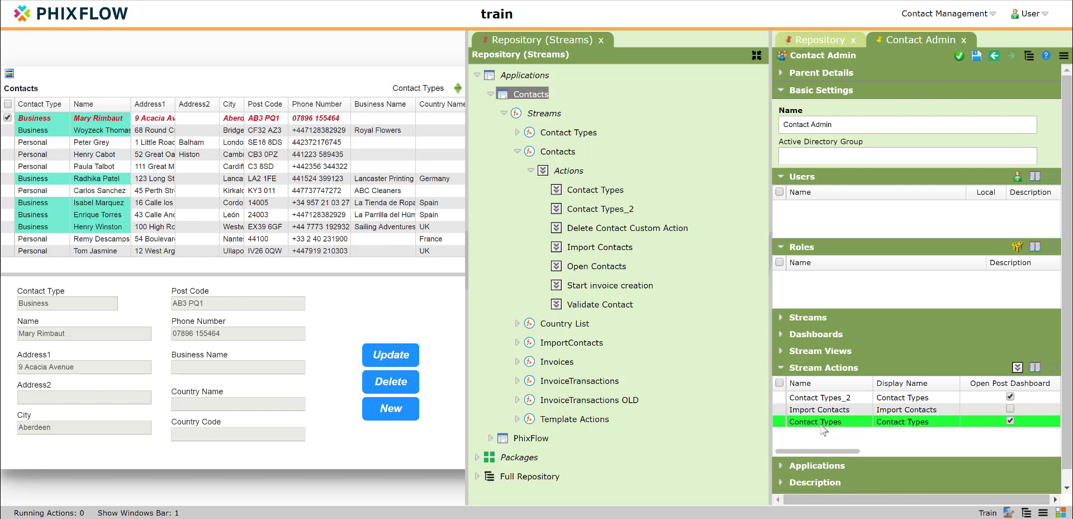
pyautogui.moveTo(593, 286); pyautogui.dragTo(838, 420)
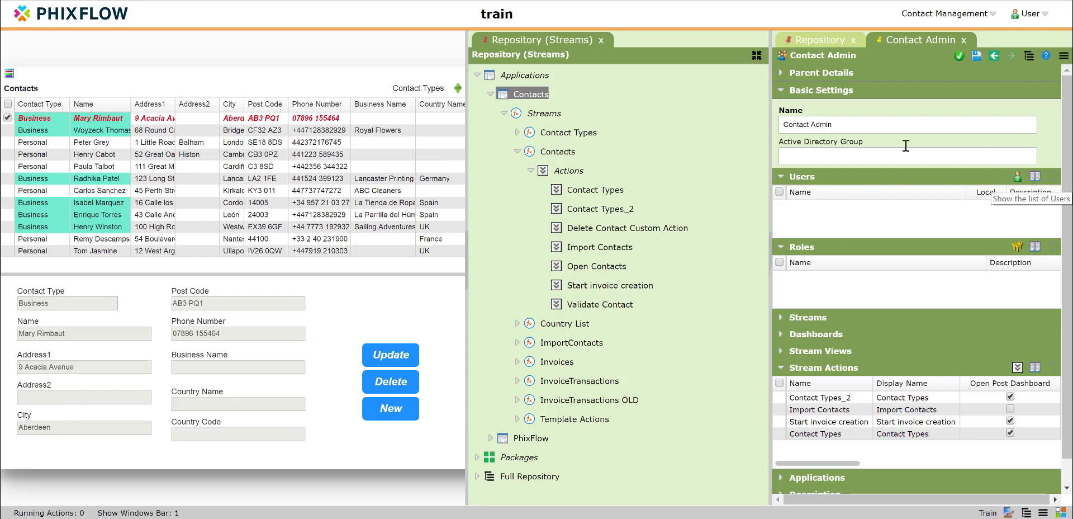
pyautogui.click(601, 41)
# Step: Add a user in the full repository with login name testadmin, first name Contact and last name Admin
pyautogui.click(799, 43)
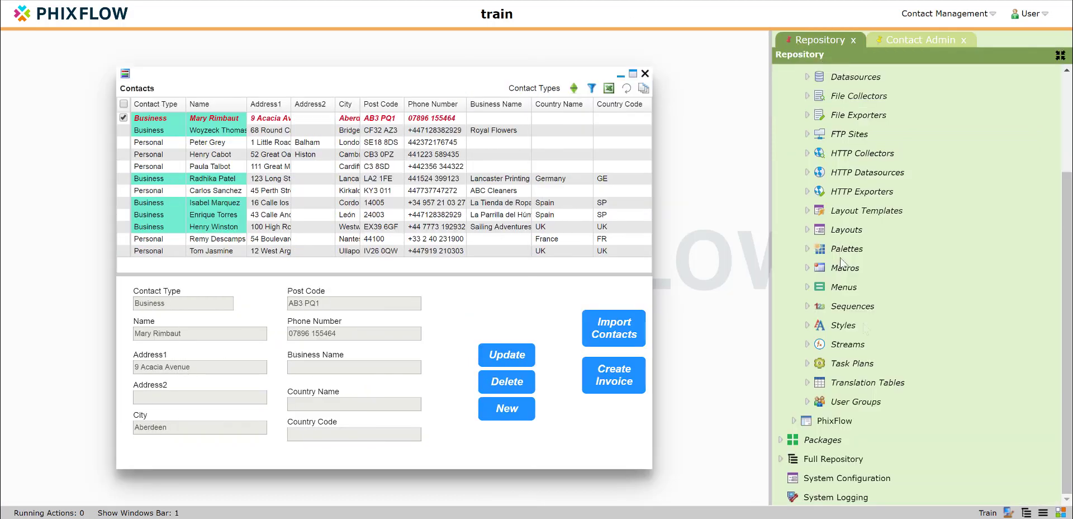
pyautogui.click(781, 458)
pyautogui.scroll(-10, 816, 447)
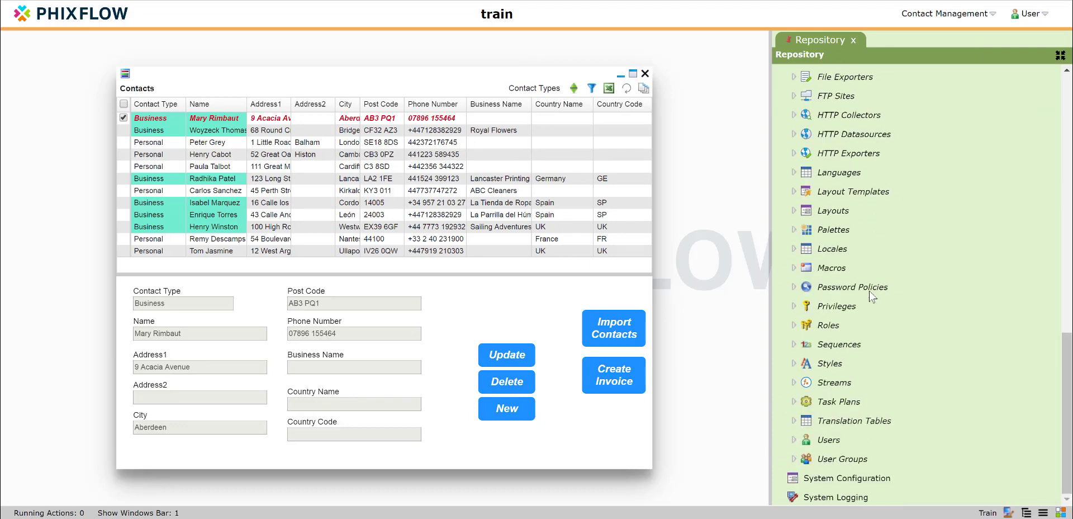
pyautogui.rightClick(826, 442)
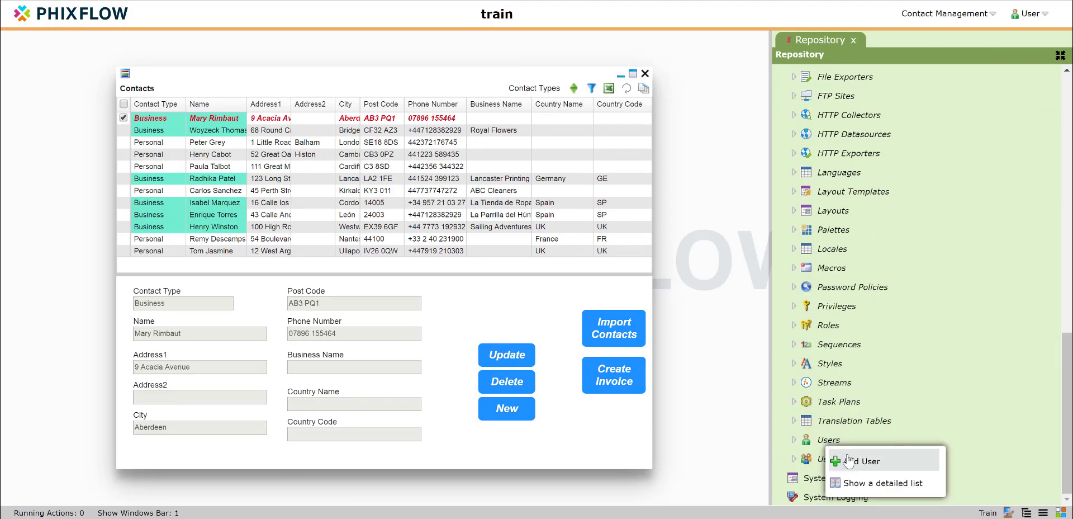
pyautogui.click(846, 460)
pyautogui.click(803, 113)
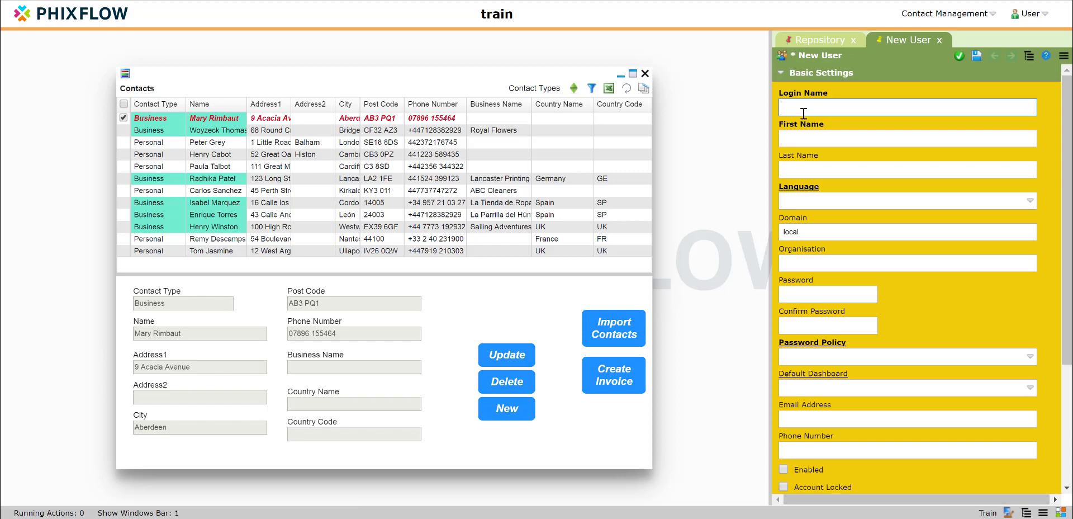
pyautogui.write('testadmin')
pyautogui.press('Tab')
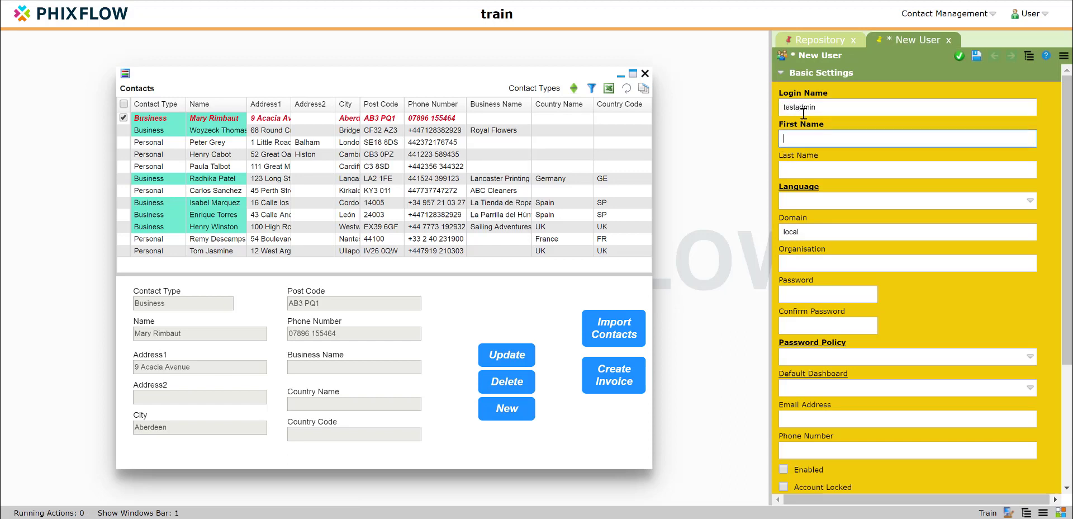
pyautogui.write('Contact')
pyautogui.press('Tab')
pyautogui.write('Admin')
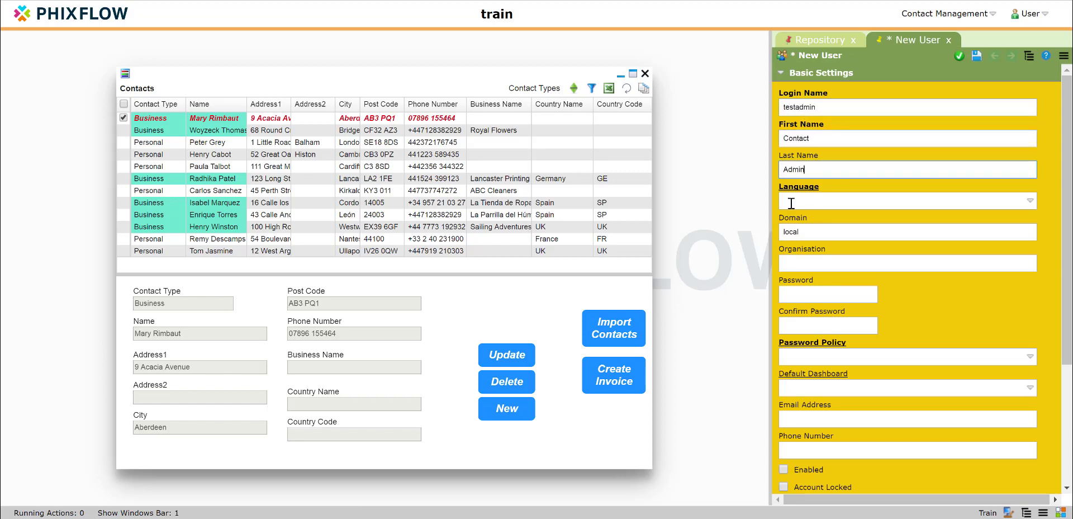
# Step: Set the new user's language to English (GB), enter and confirm the password, choose the Default password policy, enable the account and save
pyautogui.click(792, 203)
pyautogui.click(802, 254)
pyautogui.click(810, 290)
pyautogui.press('Tab')
pyautogui.write('•••••••')
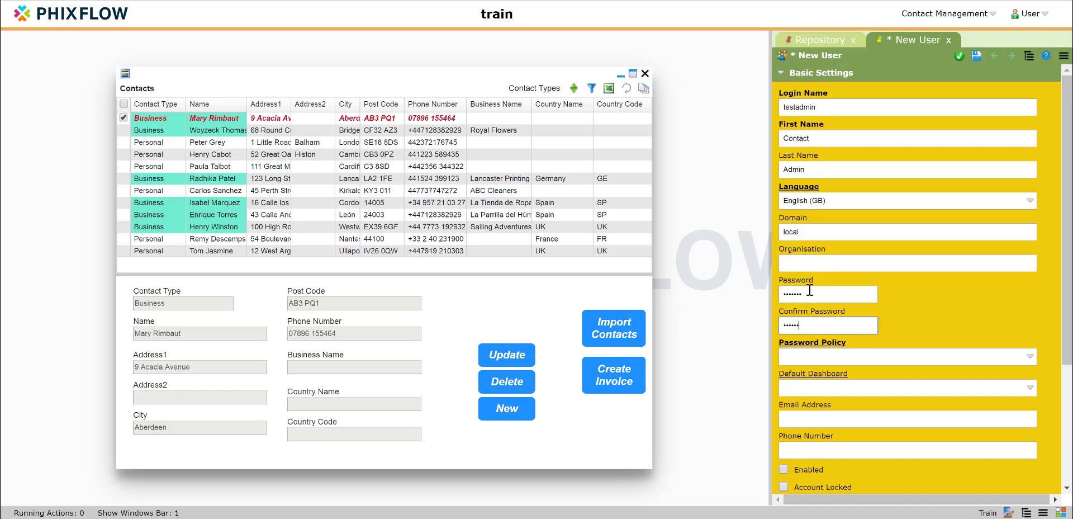
pyautogui.click(812, 357)
pyautogui.click(799, 395)
pyautogui.scroll(-3, 810, 352)
pyautogui.click(784, 335)
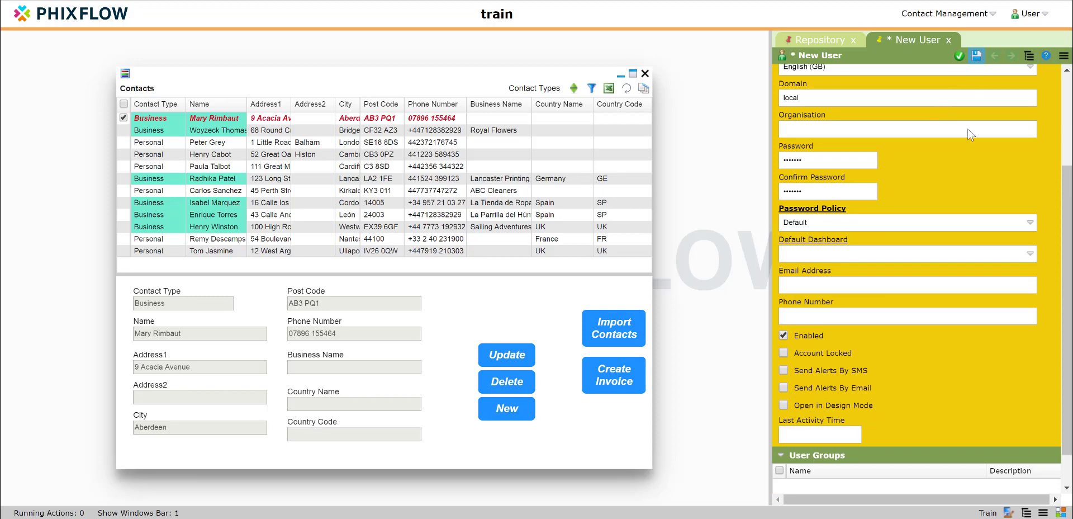
# Step: Assign the App User, Contact User and Contact Admin groups to the testadmin user and return to the repository
pyautogui.scroll(-1, 819, 229)
pyautogui.click(1017, 397)
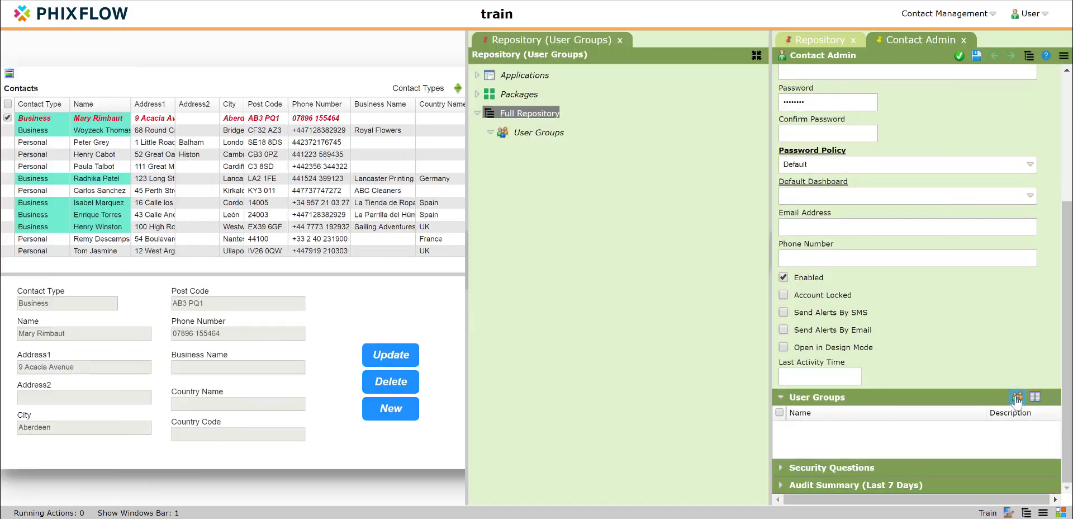
pyautogui.moveTo(542, 173); pyautogui.dragTo(822, 437)
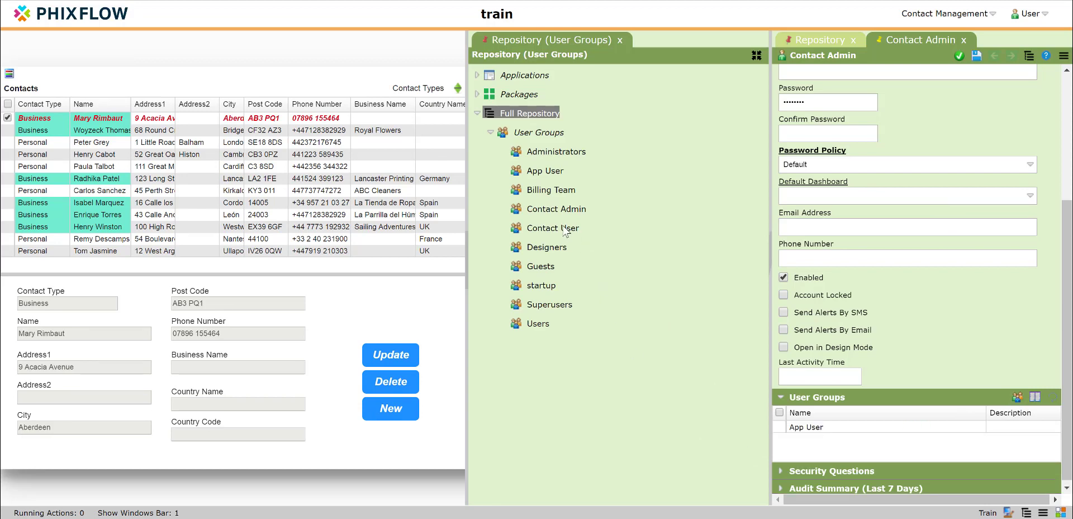
pyautogui.moveTo(566, 229); pyautogui.dragTo(819, 438)
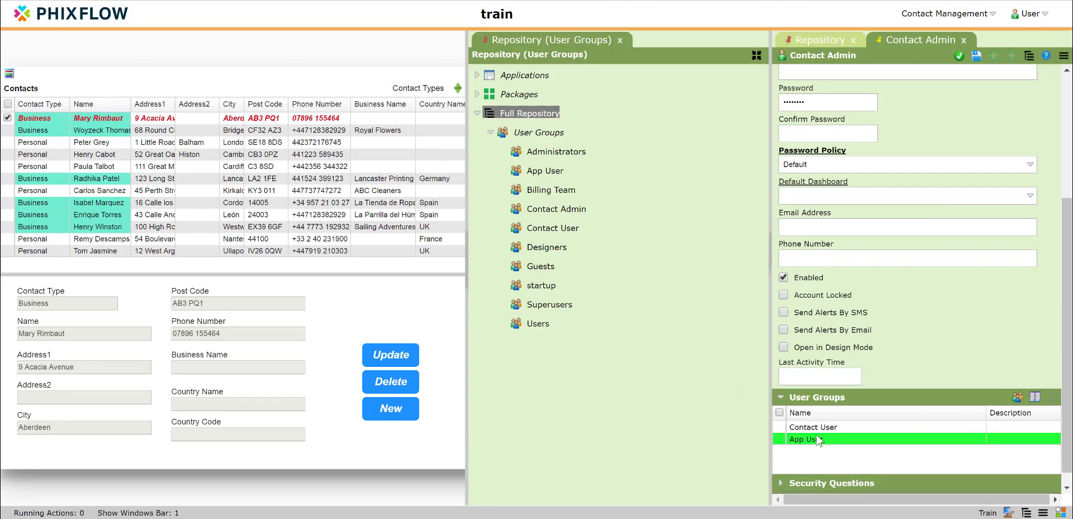
pyautogui.click(820, 428)
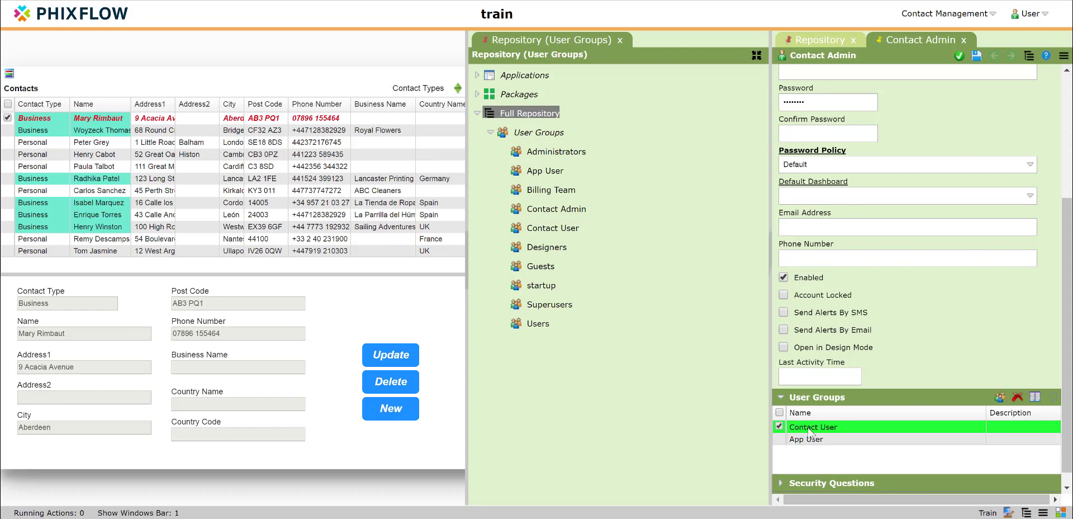
pyautogui.moveTo(534, 211); pyautogui.dragTo(803, 464)
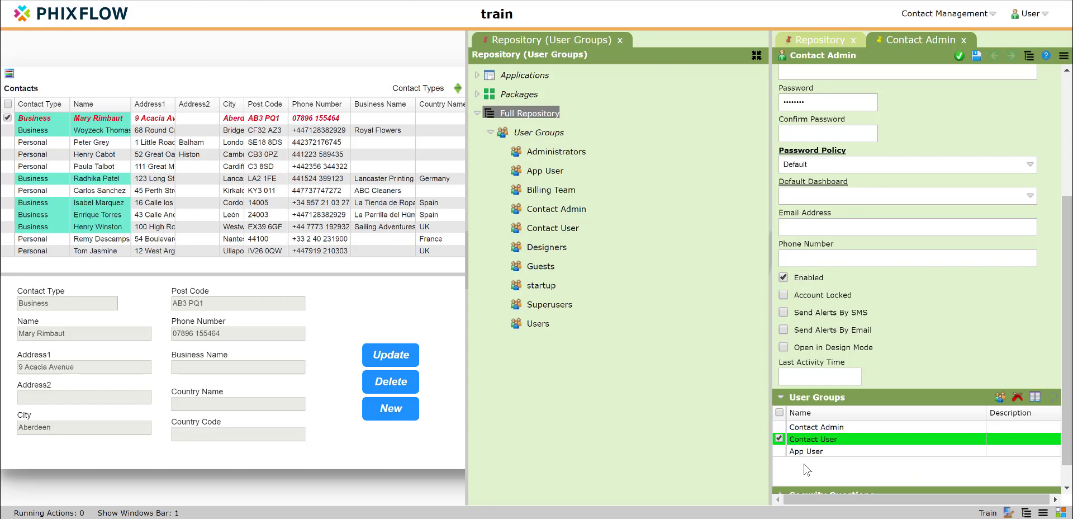
pyautogui.click(819, 427)
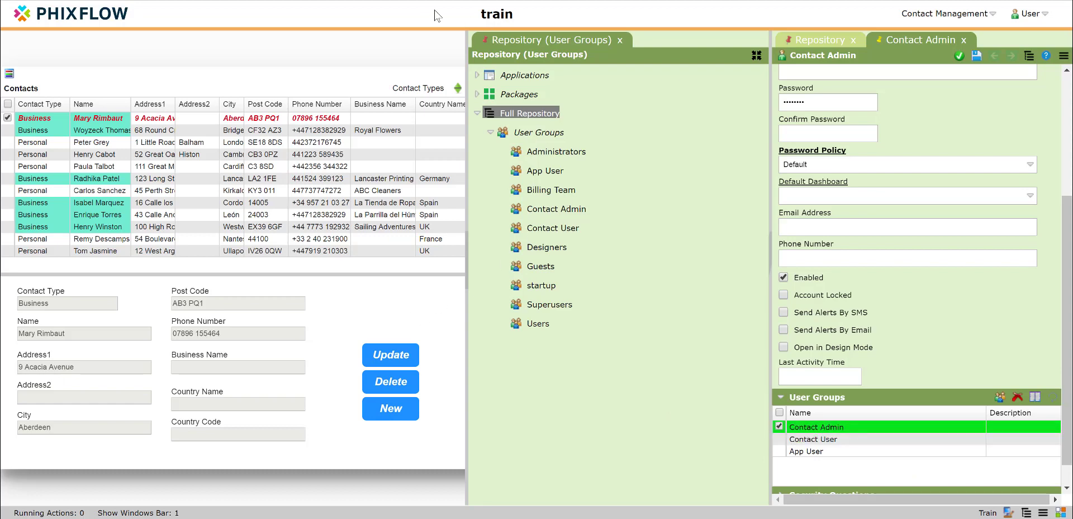
pyautogui.click(618, 41)
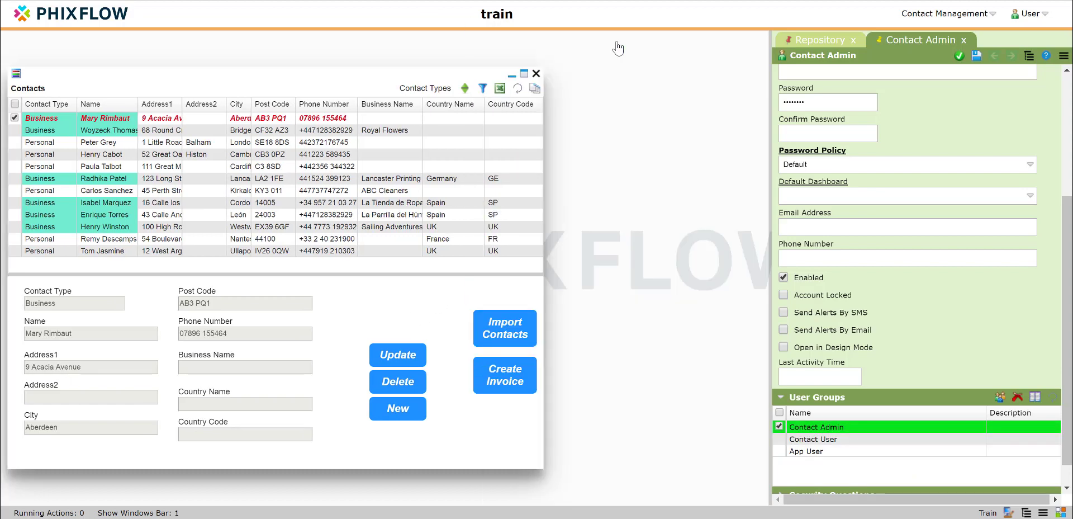
pyautogui.click(794, 44)
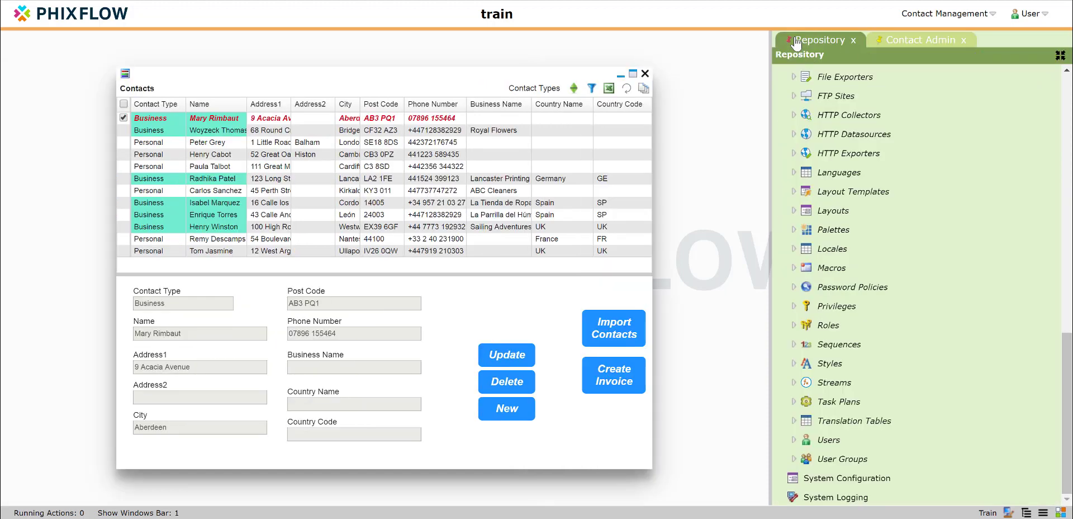
# Step: Open the Contact User account from the repository's users and check its assigned user groups
pyautogui.click(794, 439)
pyautogui.scroll(-3, 831, 392)
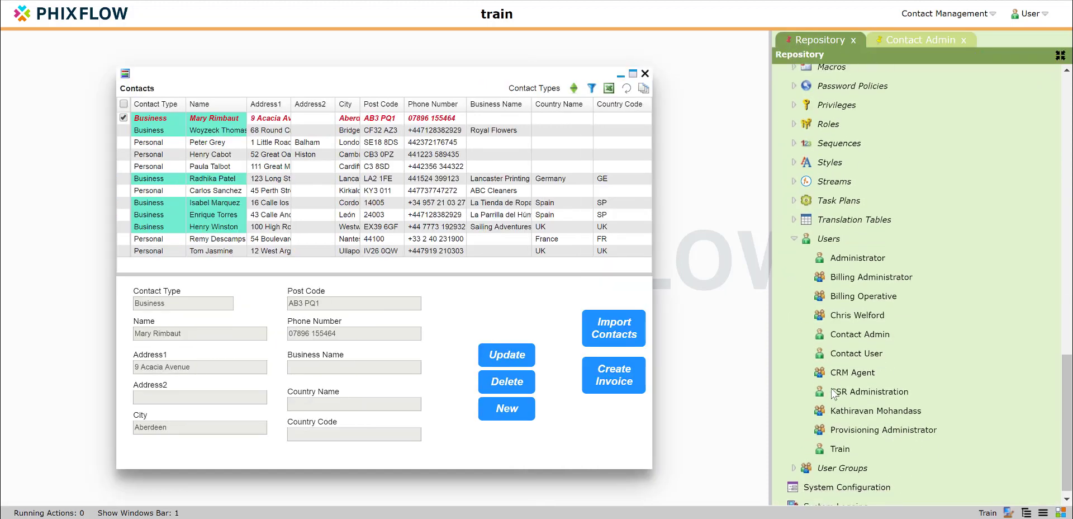
pyautogui.doubleClick(857, 352)
pyautogui.scroll(-4, 857, 350)
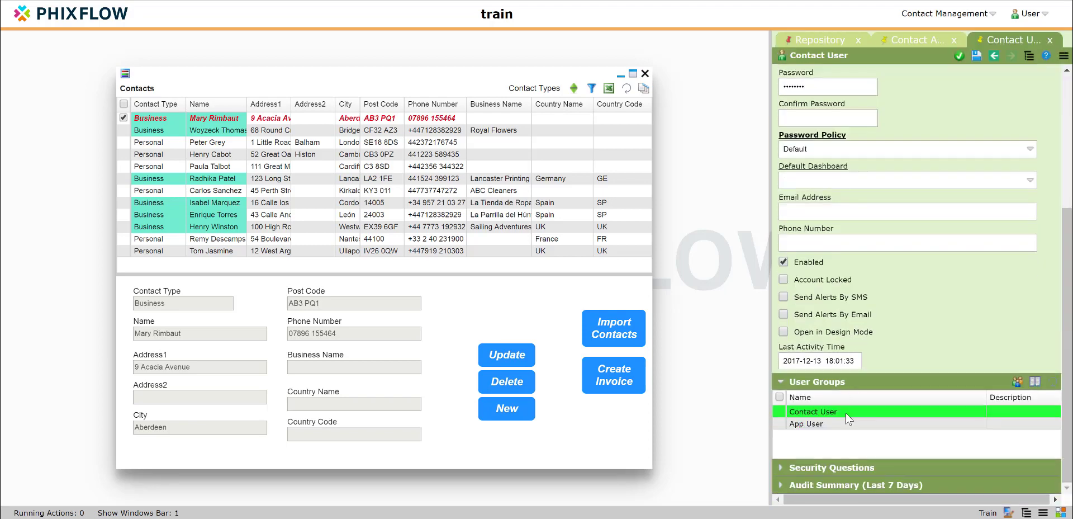
# Step: Log out of the current session and log back in to the local domain as testuser with the account password
pyautogui.click(1035, 15)
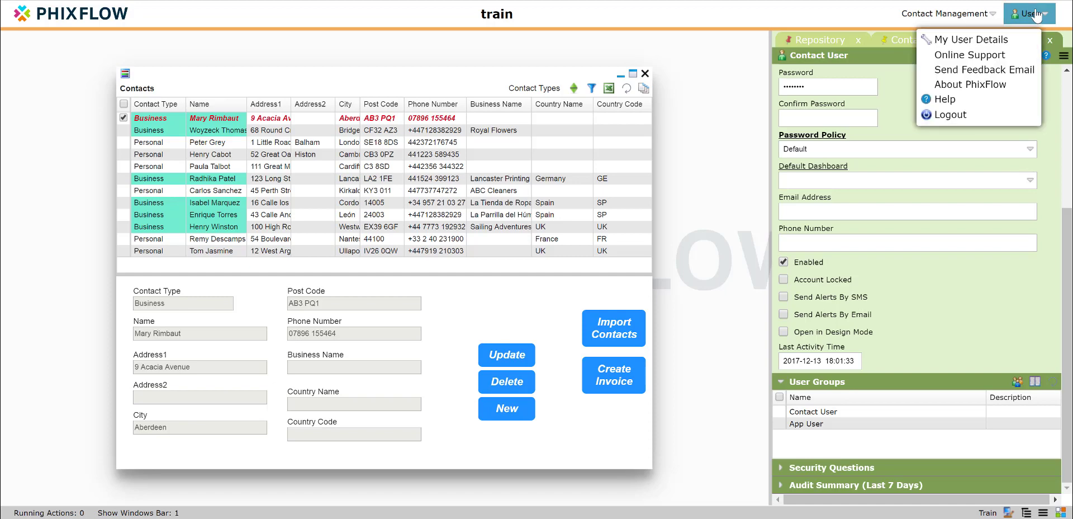
pyautogui.click(952, 113)
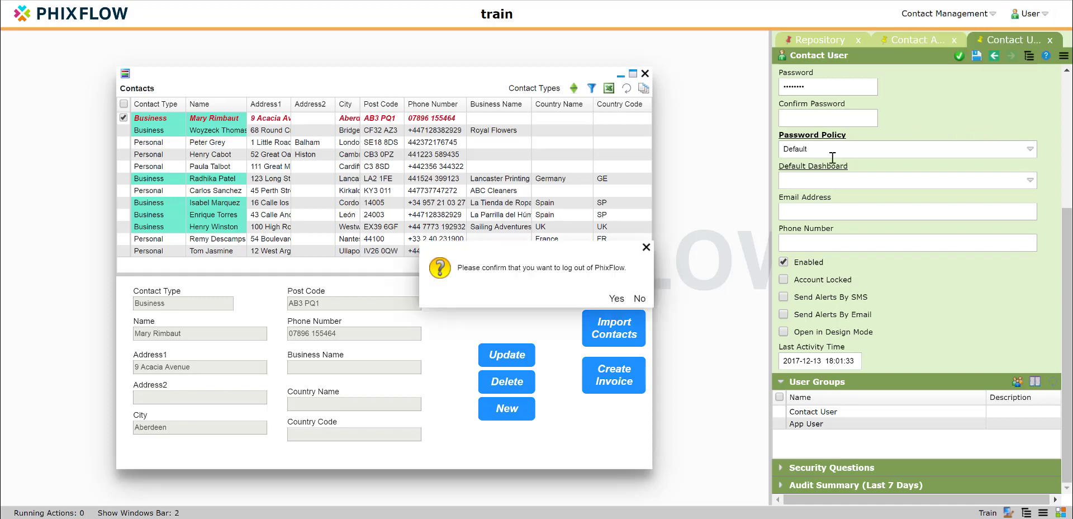
pyautogui.click(616, 299)
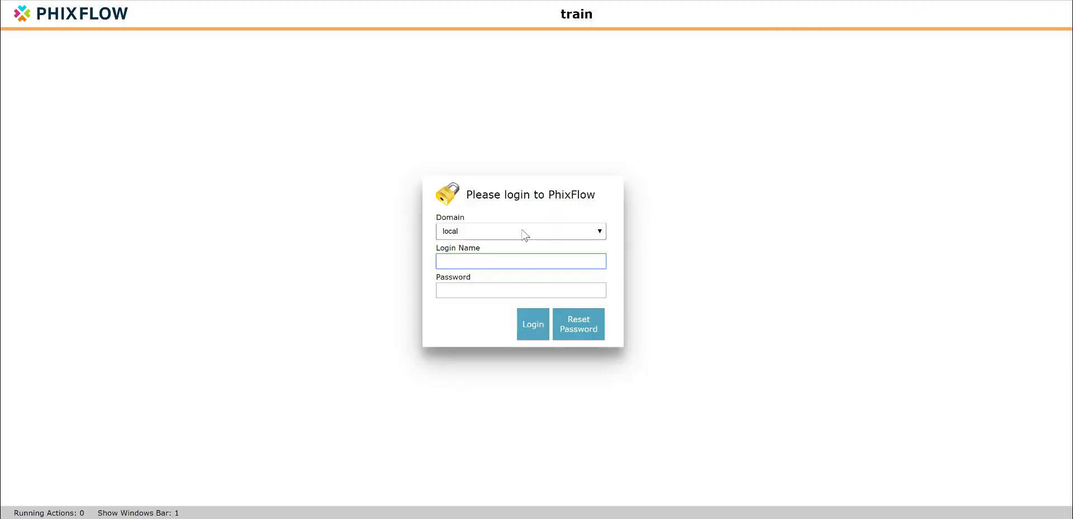
pyautogui.write('testuser')
pyautogui.press('Down')
pyautogui.press('Tab')
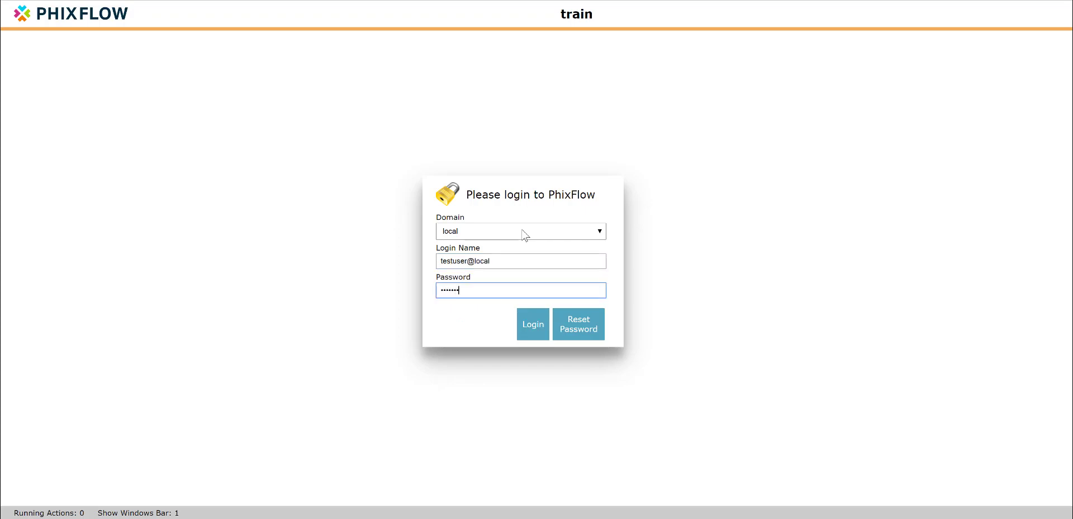
pyautogui.click(531, 323)
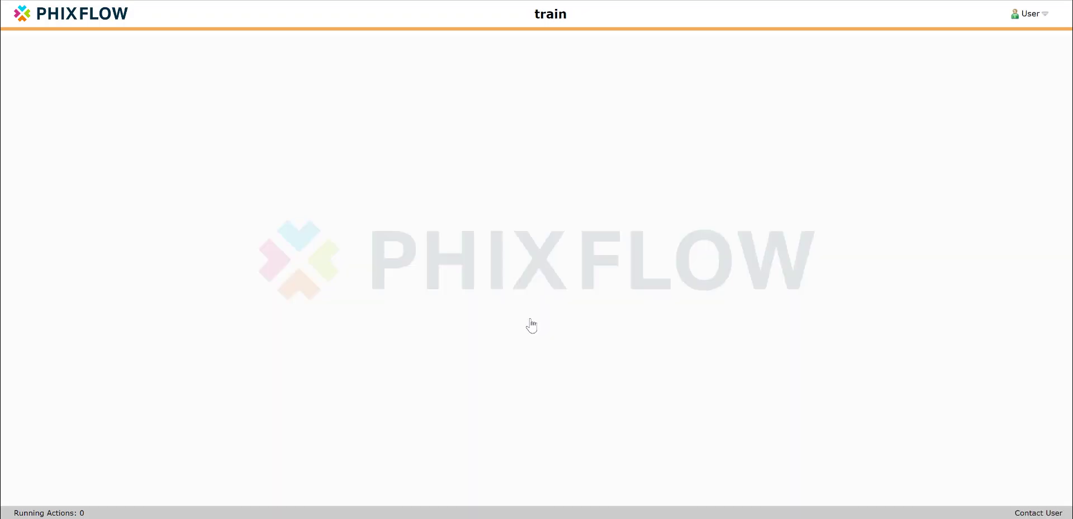
# Step: Load the Contacts application as the test user and check which options Contact Management offers
pyautogui.click(20, 15)
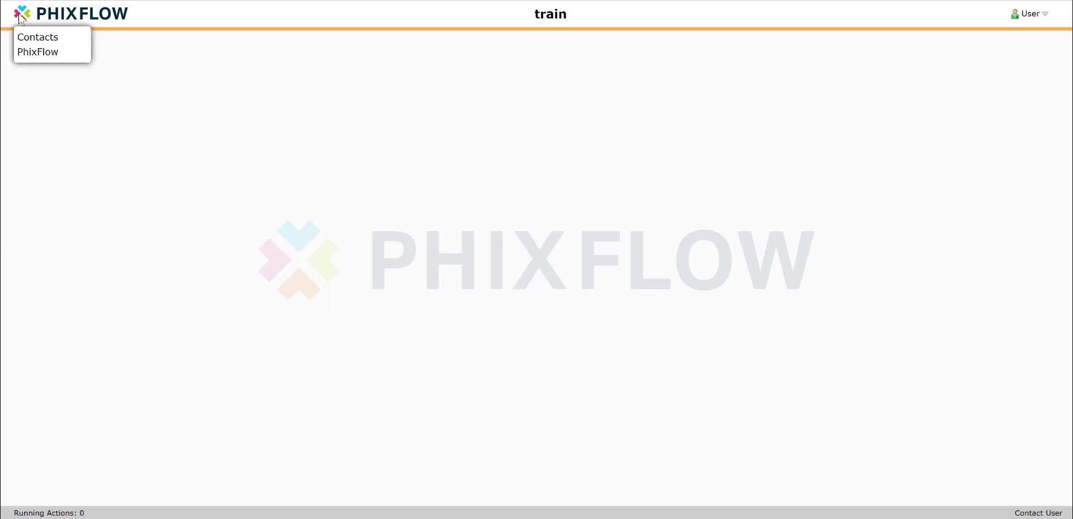
pyautogui.click(37, 39)
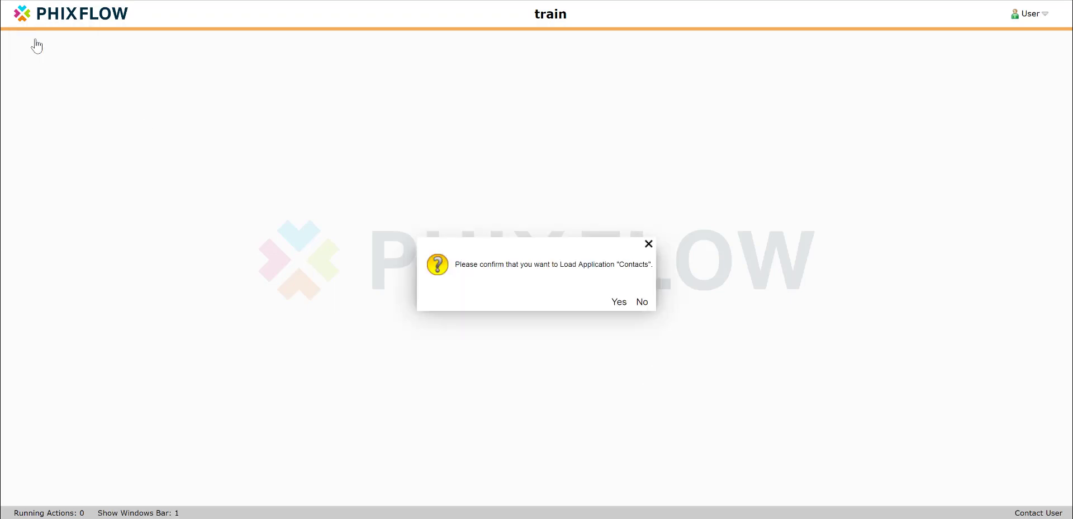
pyautogui.click(619, 303)
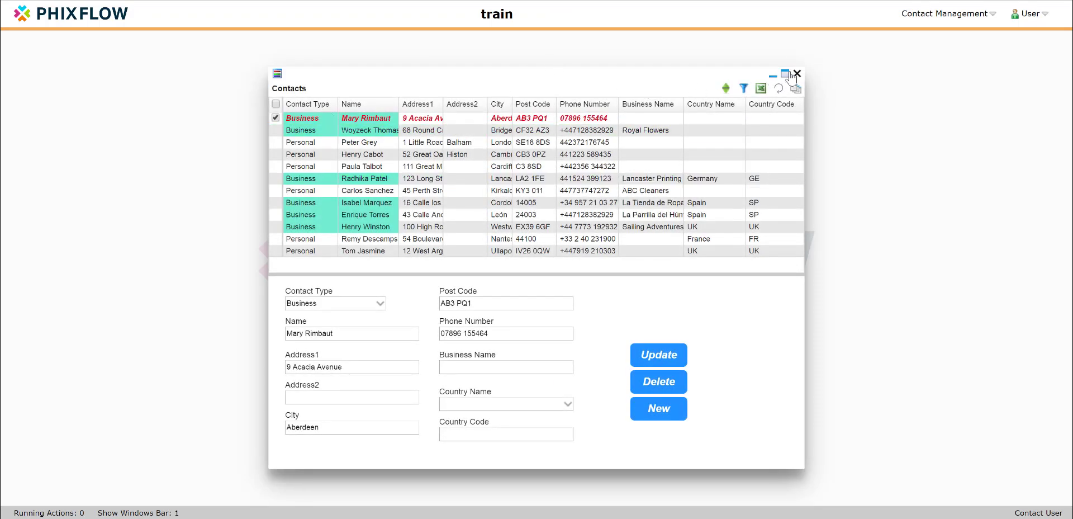
pyautogui.click(943, 17)
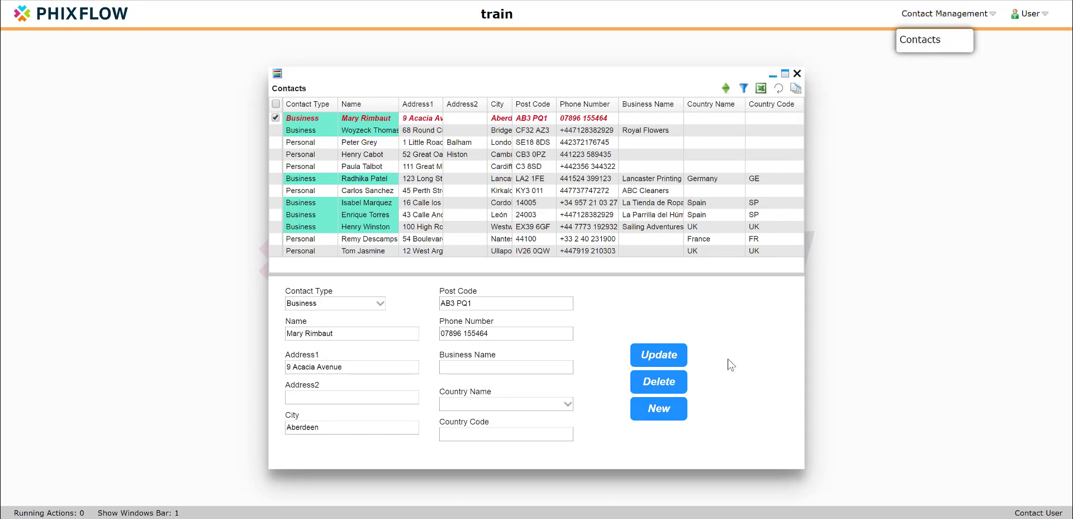
# Step: Switch the session to the testadmin login on the local domain with its account password, and check the Contact Management options
pyautogui.click(1029, 13)
pyautogui.click(968, 120)
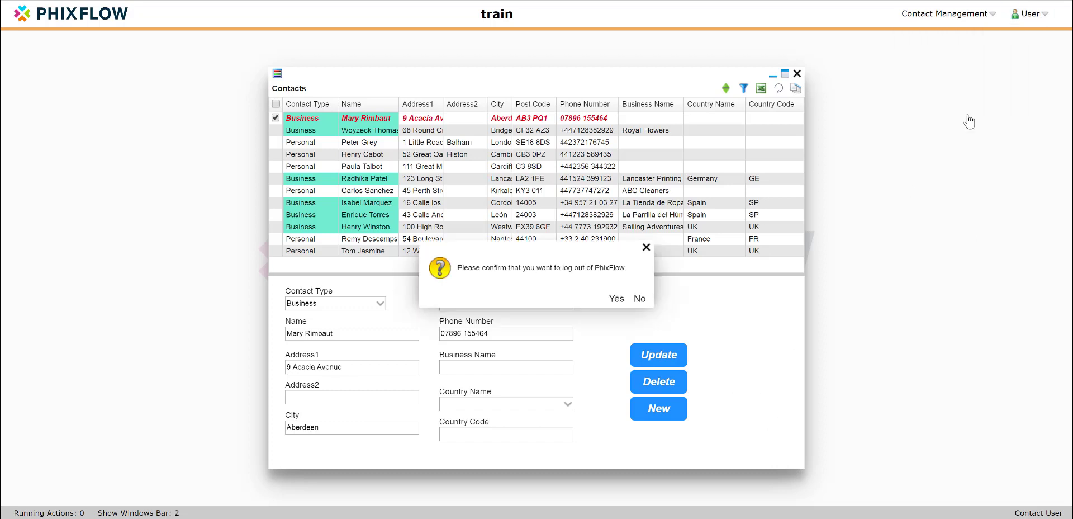
pyautogui.click(617, 300)
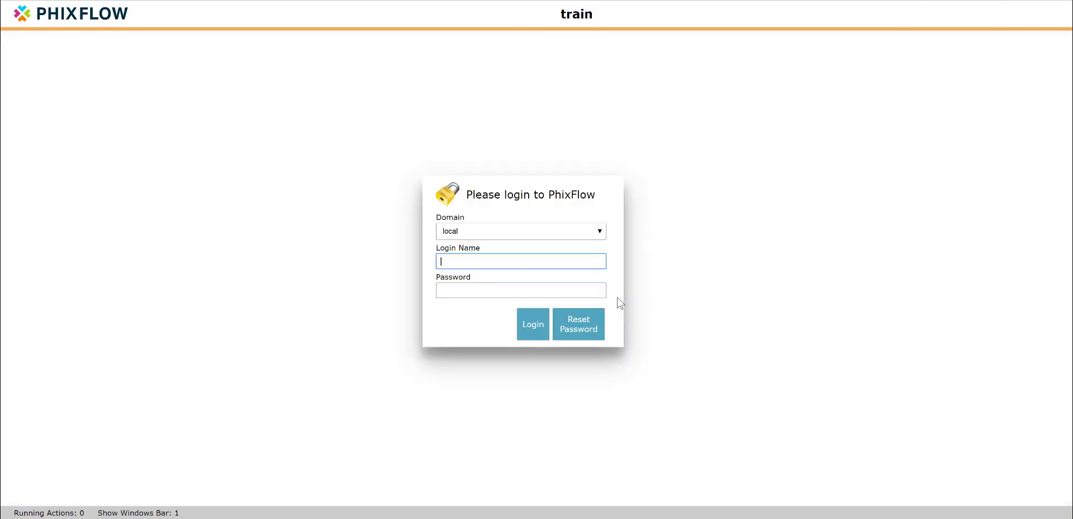
pyautogui.write('test')
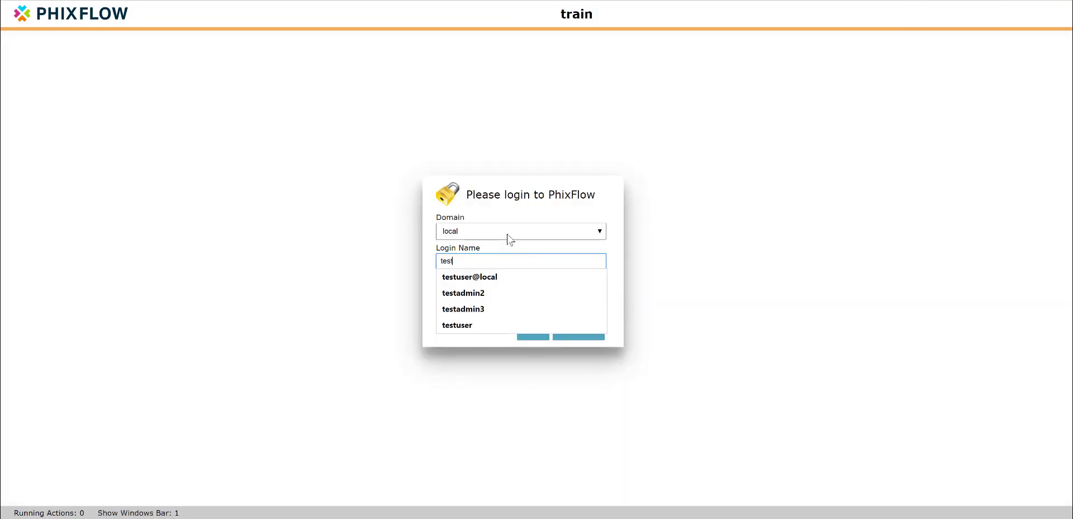
pyautogui.write('admin')
pyautogui.press('Tab')
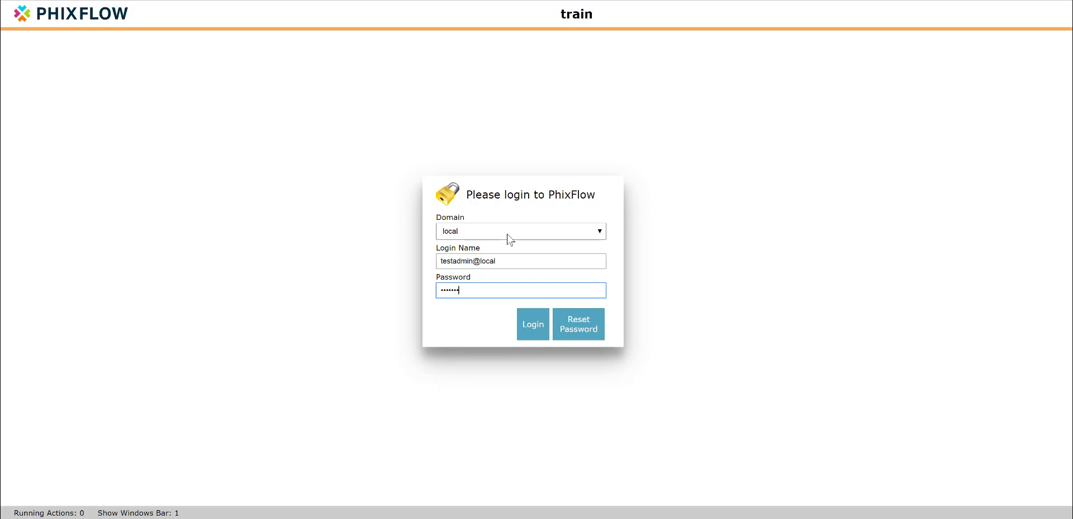
pyautogui.click(527, 336)
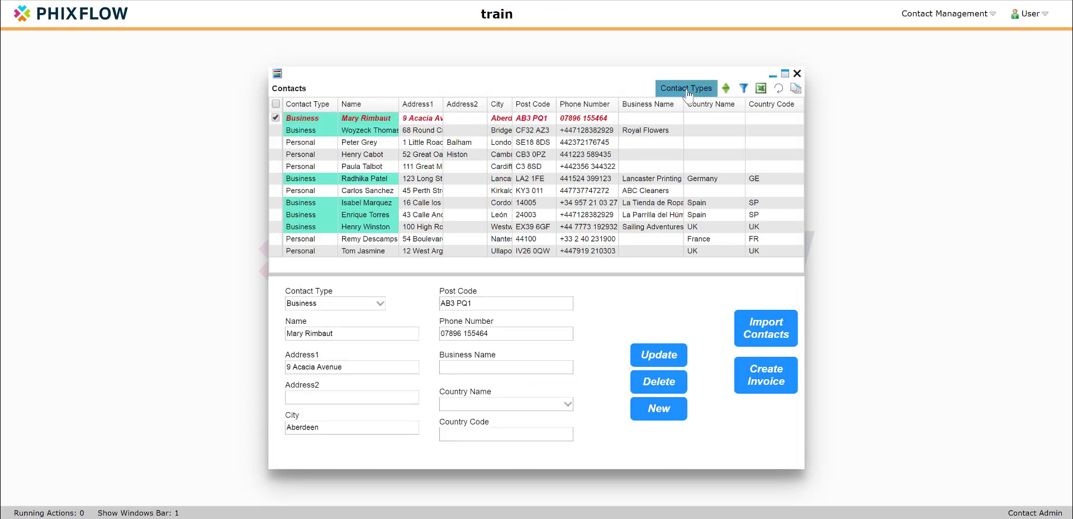
pyautogui.click(944, 13)
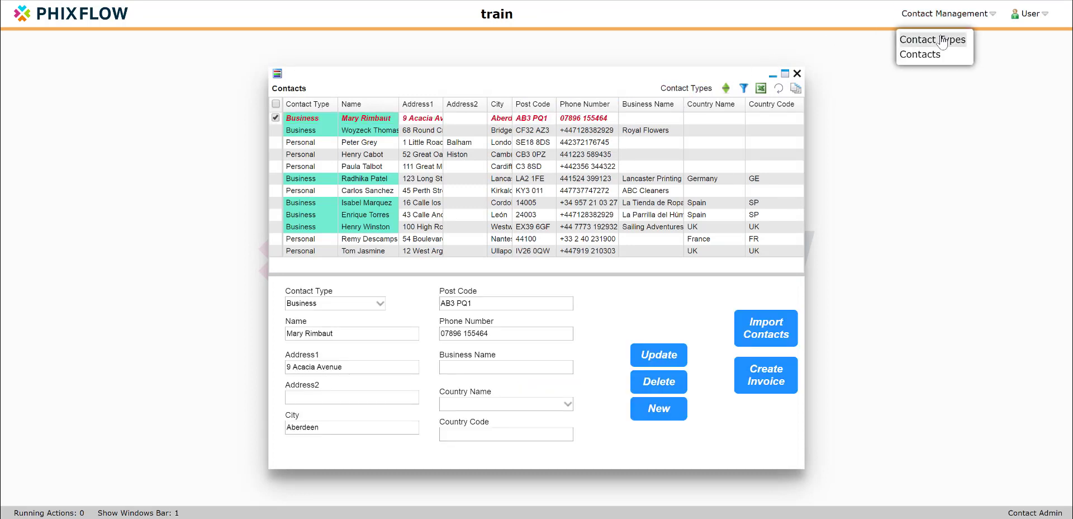